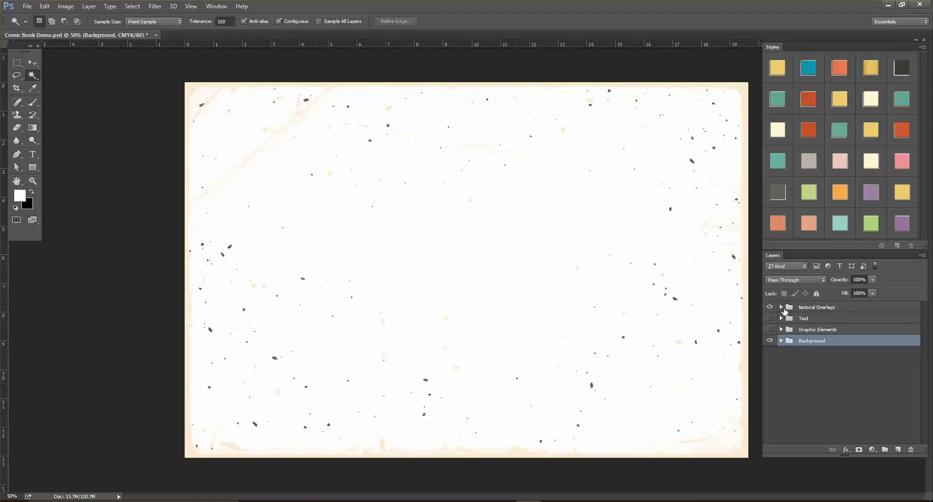
# Examine what the layers inside the textural Overlays group contribute by toggling the visibility of individual texture layers
pyautogui.click(782, 307)
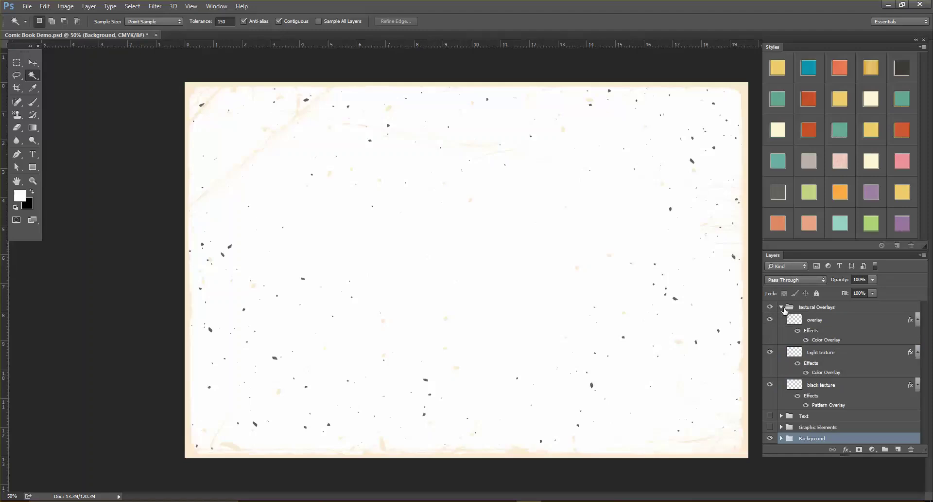
pyautogui.click(770, 385)
pyautogui.click(770, 320)
pyautogui.click(770, 320)
pyautogui.click(782, 307)
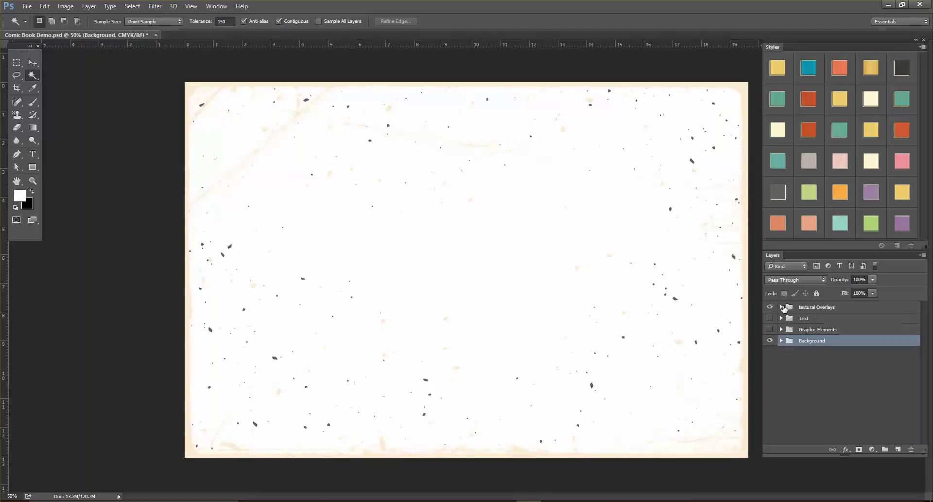
# Add a Pattern Overlay with the solid teal-green pattern to the Background copy layer in the Background group
pyautogui.click(782, 340)
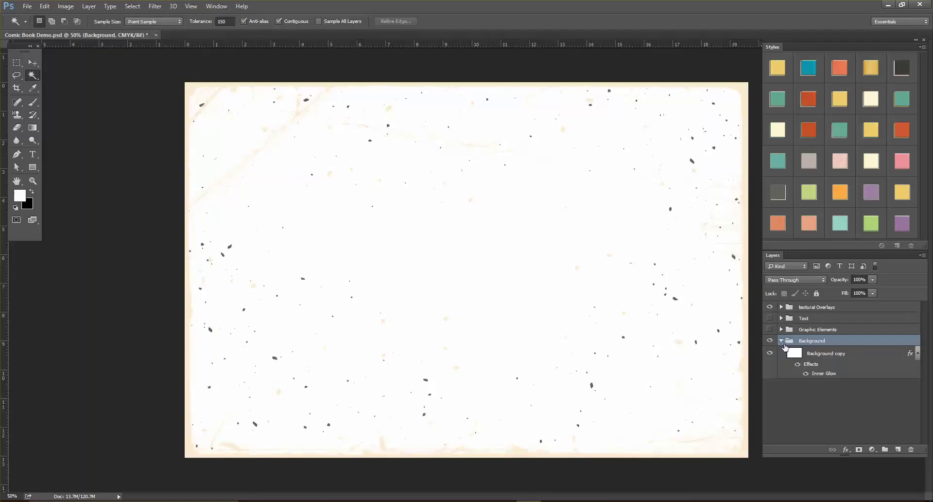
pyautogui.click(846, 357)
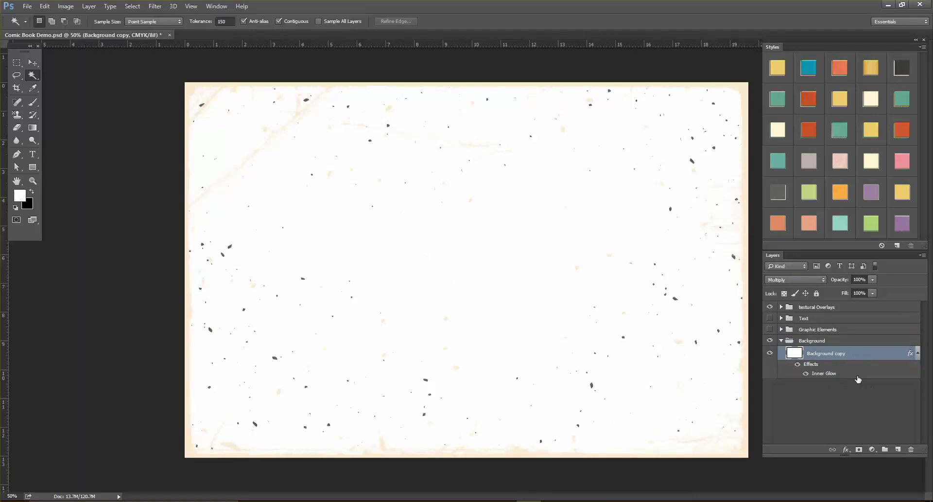
pyautogui.doubleClick(832, 367)
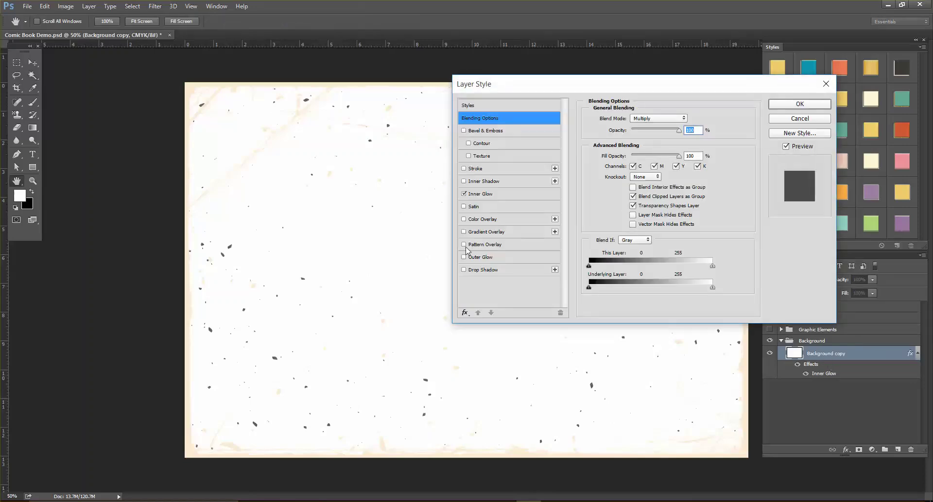
pyautogui.click(466, 245)
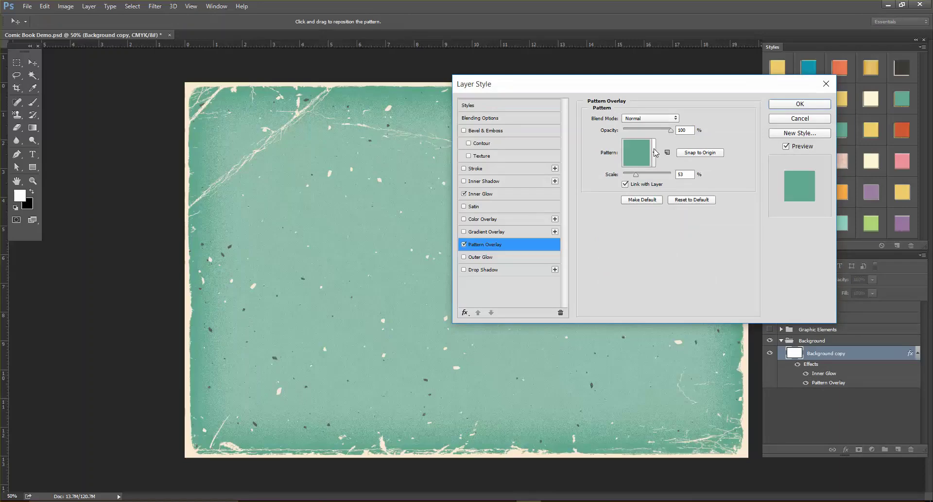
pyautogui.click(654, 152)
pyautogui.click(608, 227)
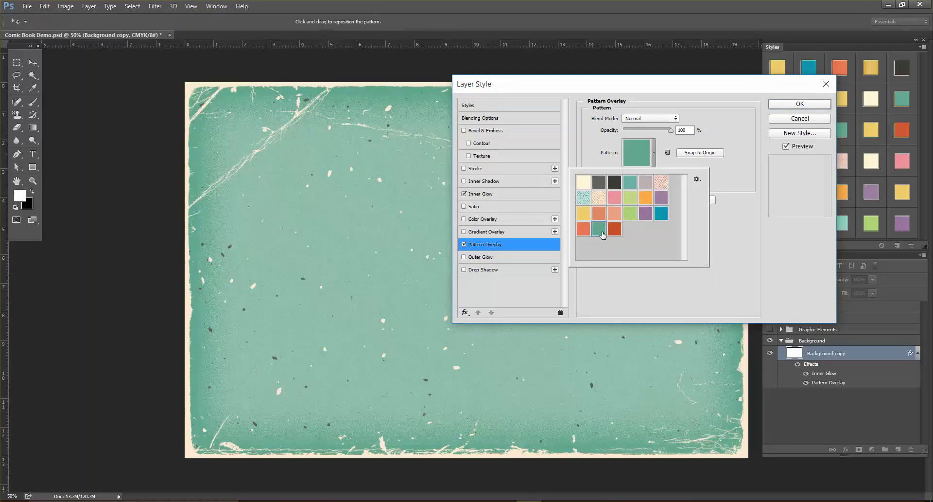
pyautogui.click(742, 174)
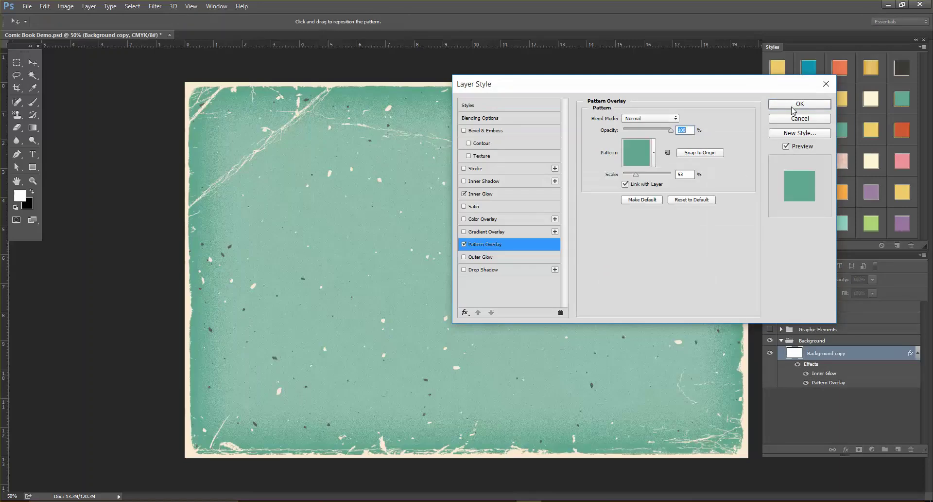
pyautogui.click(792, 105)
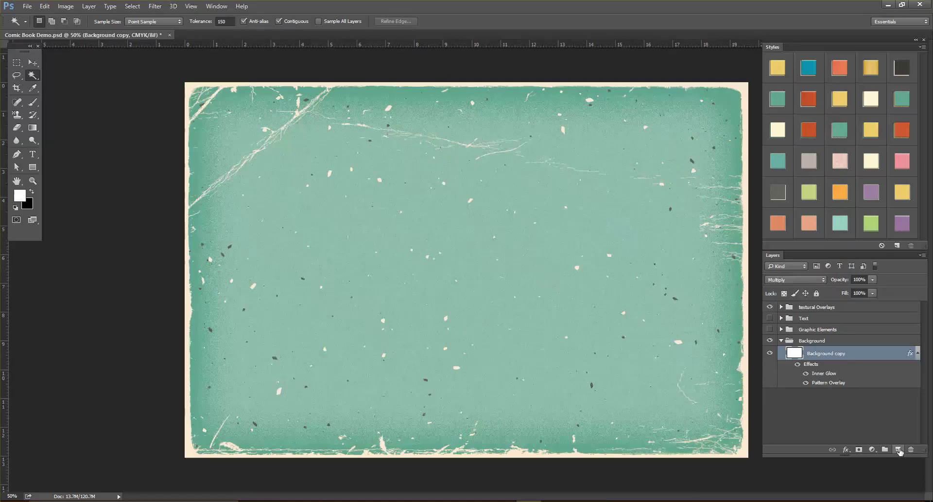
# Create a new layer above Background copy, fill it with white, and set its blend mode to Multiply
pyautogui.click(898, 449)
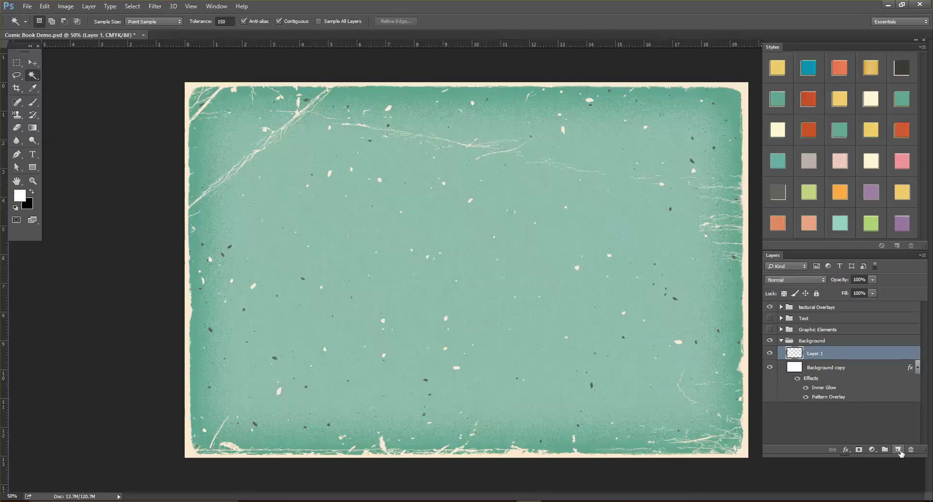
pyautogui.click(44, 6)
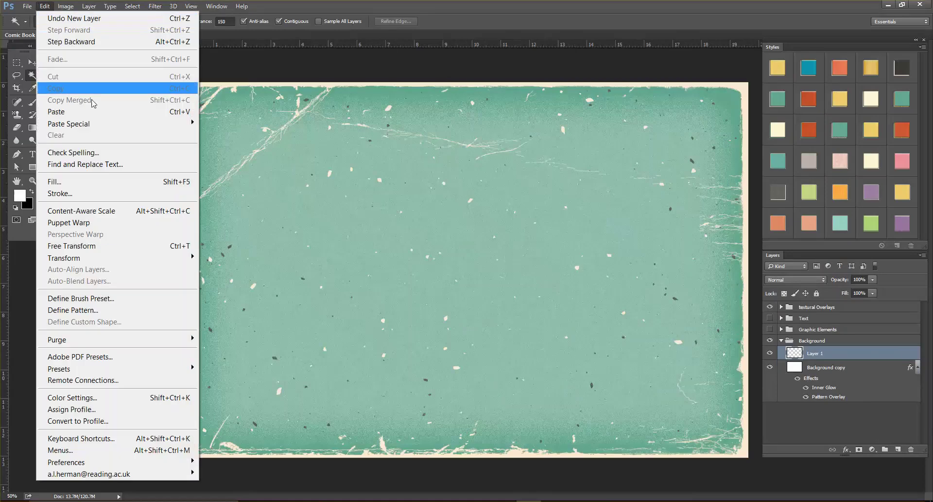
pyautogui.click(141, 181)
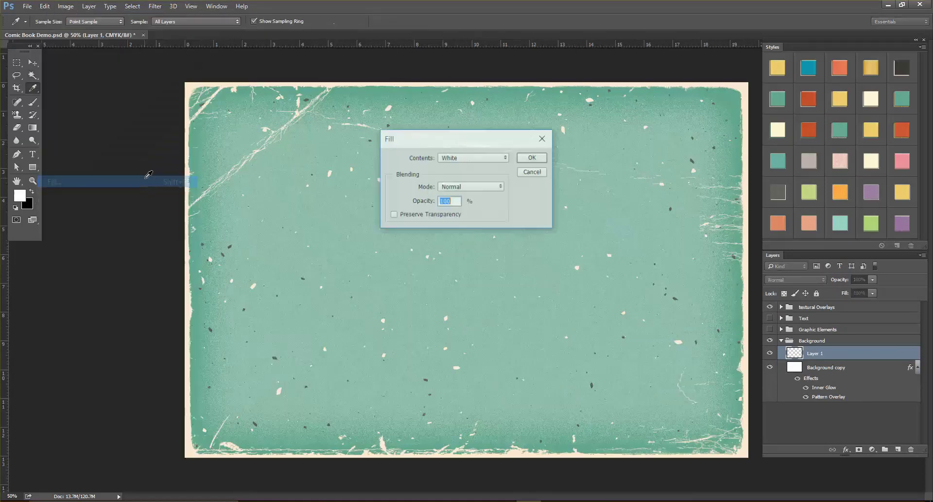
pyautogui.click(532, 157)
pyautogui.press('w')
pyautogui.click(806, 276)
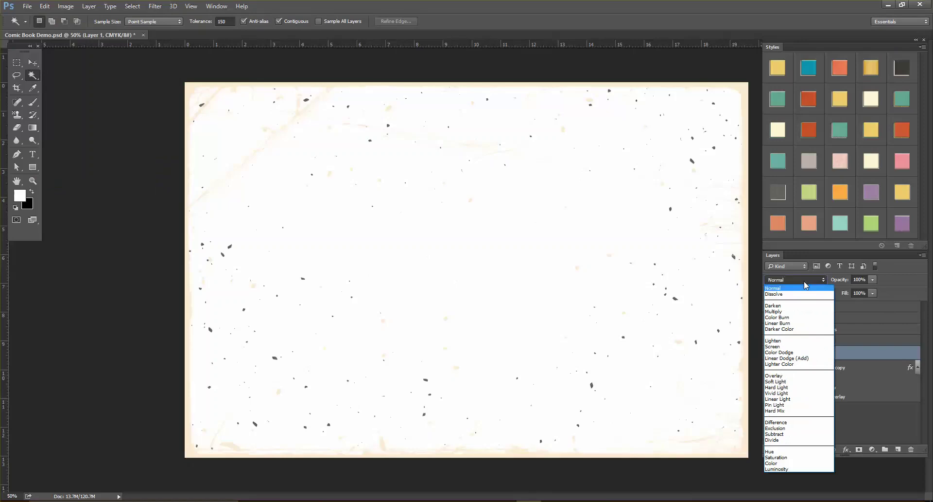
pyautogui.click(790, 313)
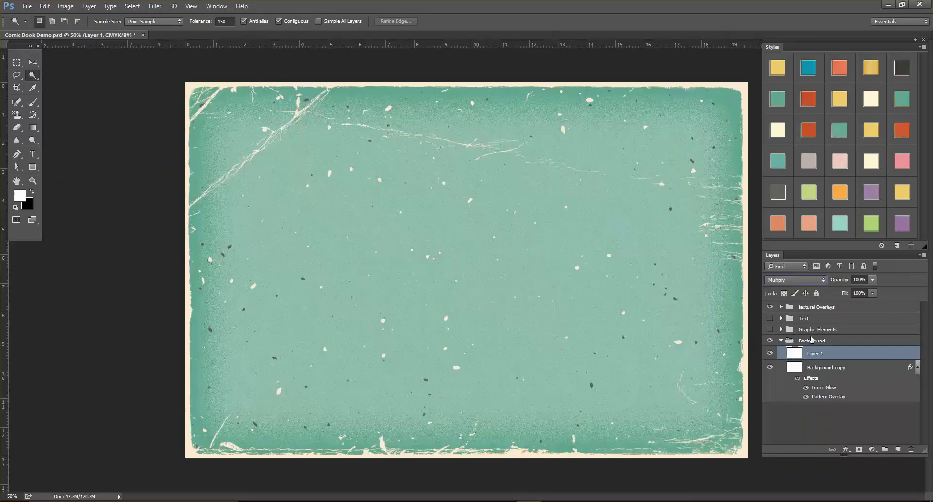
# Add a Pattern Overlay with the teal halftone dot pattern to the new white layer
pyautogui.doubleClick(844, 356)
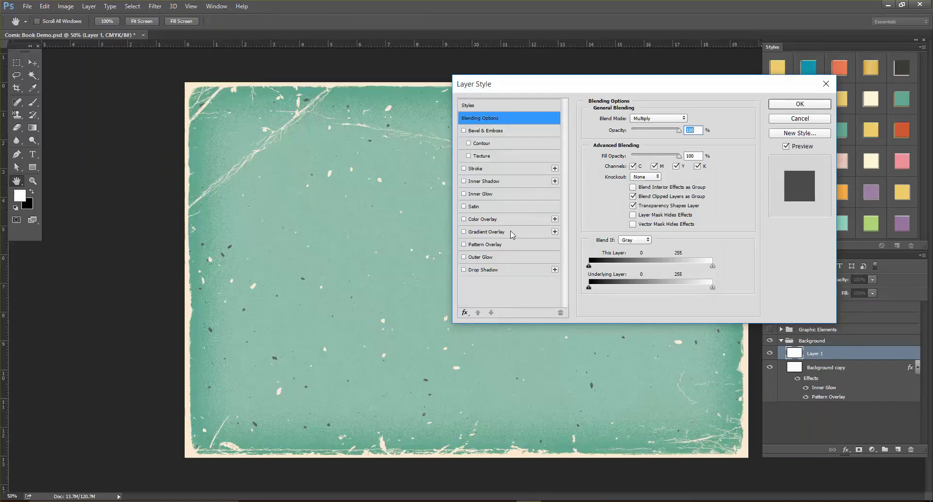
pyautogui.click(515, 243)
pyautogui.click(655, 153)
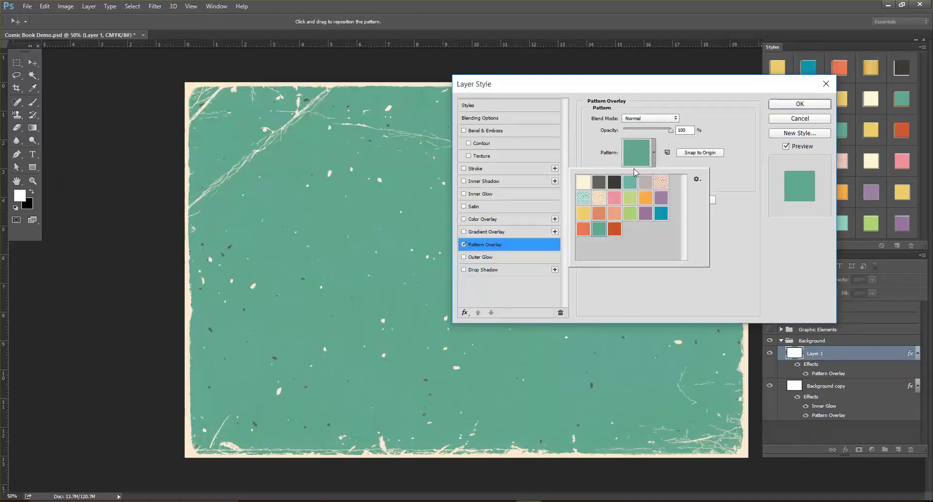
pyautogui.click(584, 197)
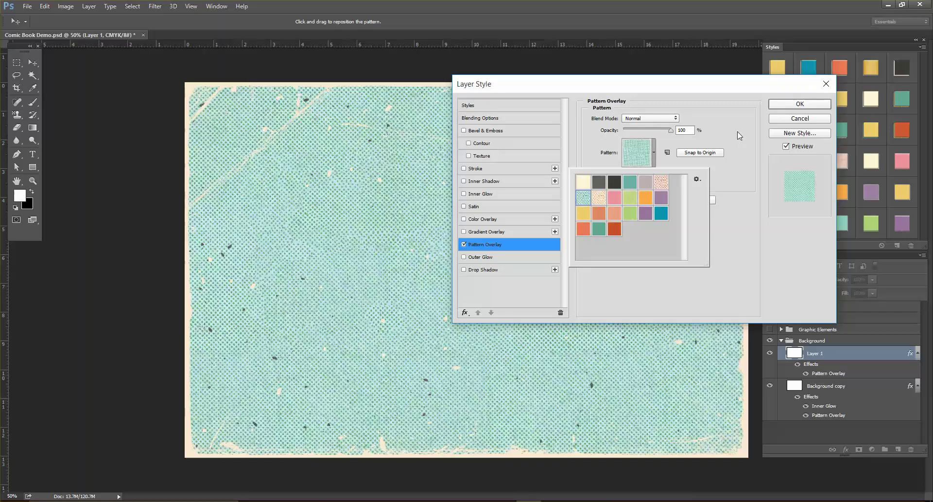
pyautogui.click(738, 136)
# Set the dot Pattern Overlay to Multiply blend mode, 30% opacity and 100% scale, and apply the layer style
pyautogui.click(652, 118)
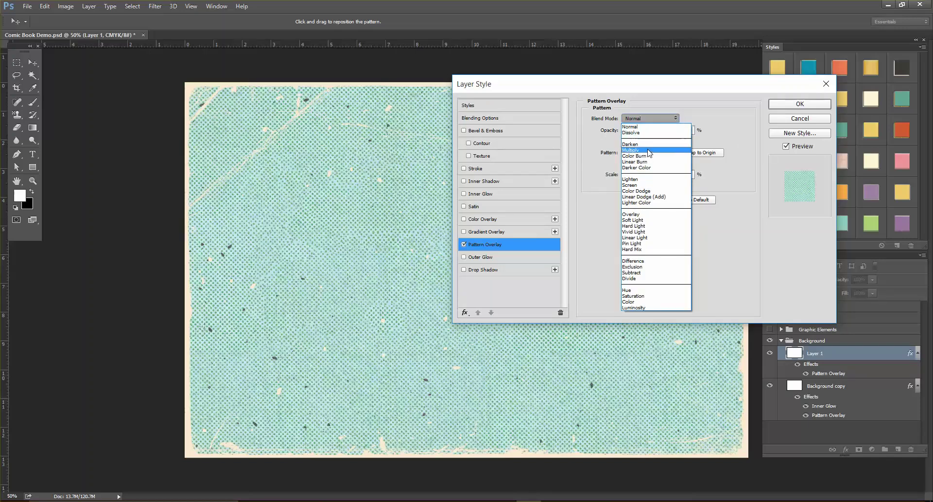
pyautogui.click(649, 151)
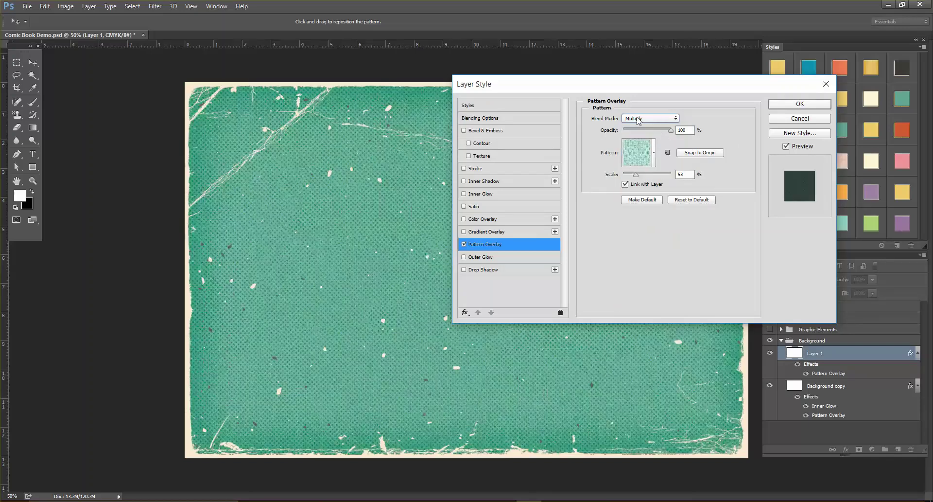
pyautogui.doubleClick(687, 130)
pyautogui.write('30')
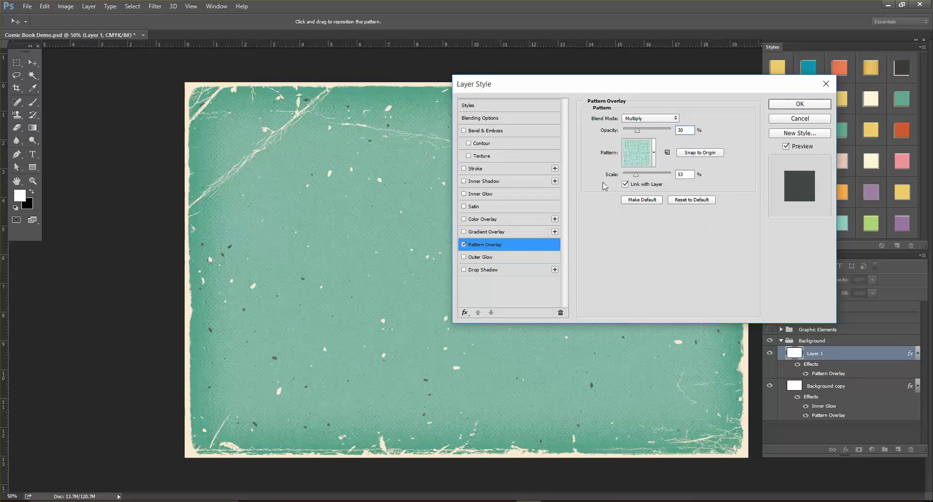
pyautogui.doubleClick(685, 174)
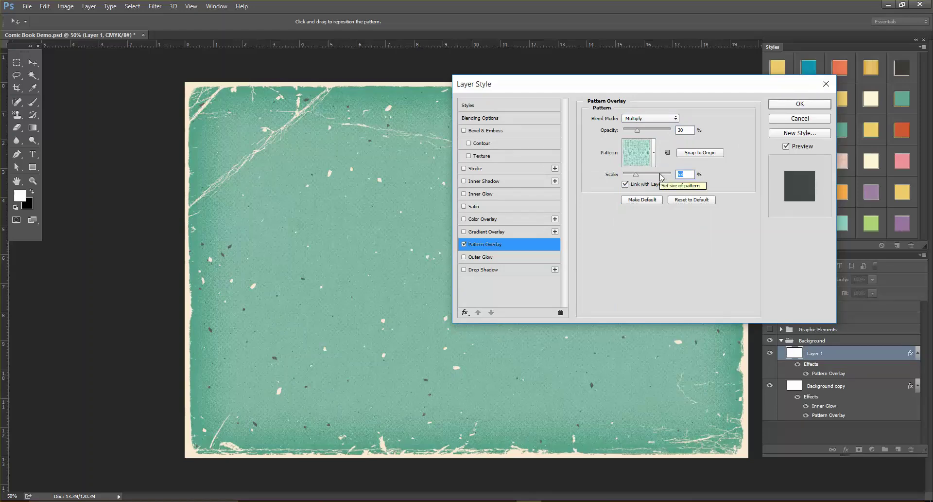
pyautogui.write('100')
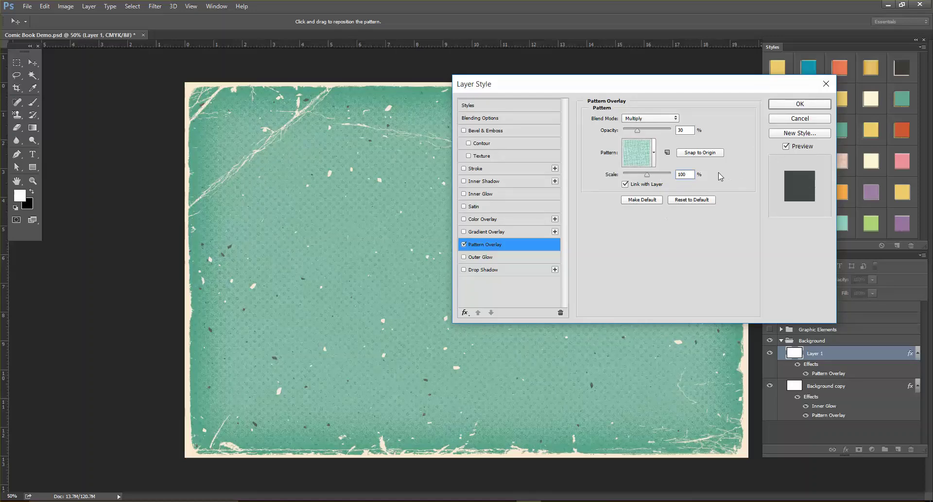
pyautogui.click(799, 104)
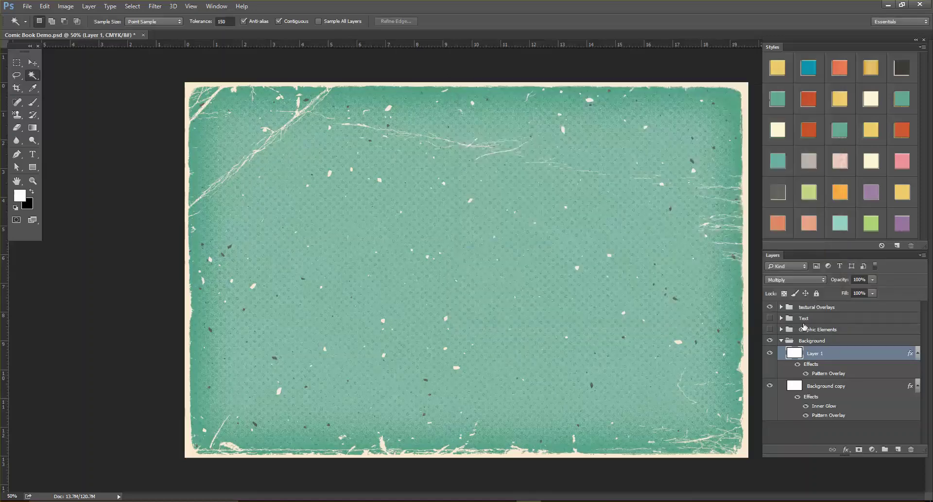
# Collapse the Background group, and make the Graphic Elements group visible and expanded
pyautogui.click(782, 340)
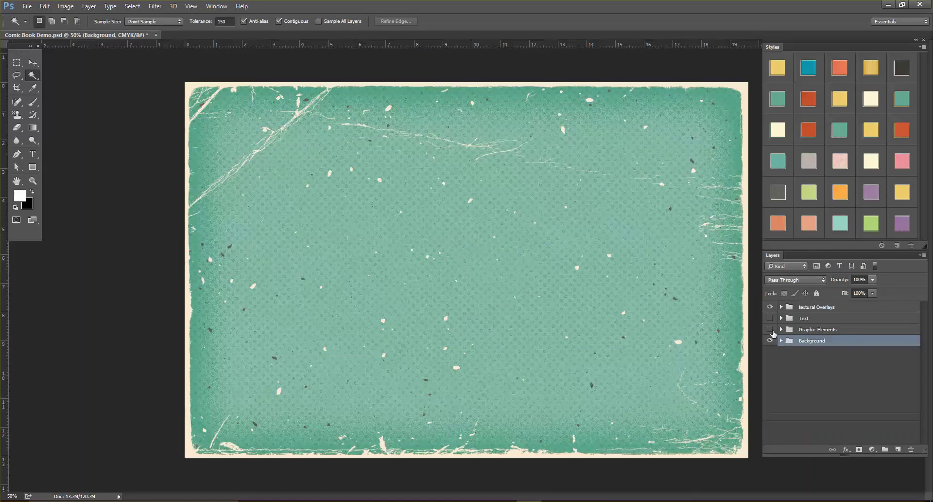
pyautogui.click(769, 329)
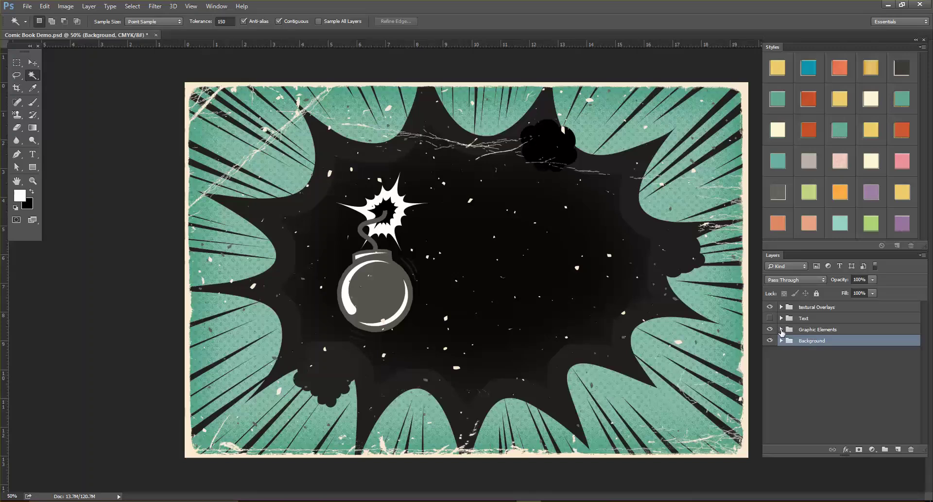
pyautogui.click(781, 329)
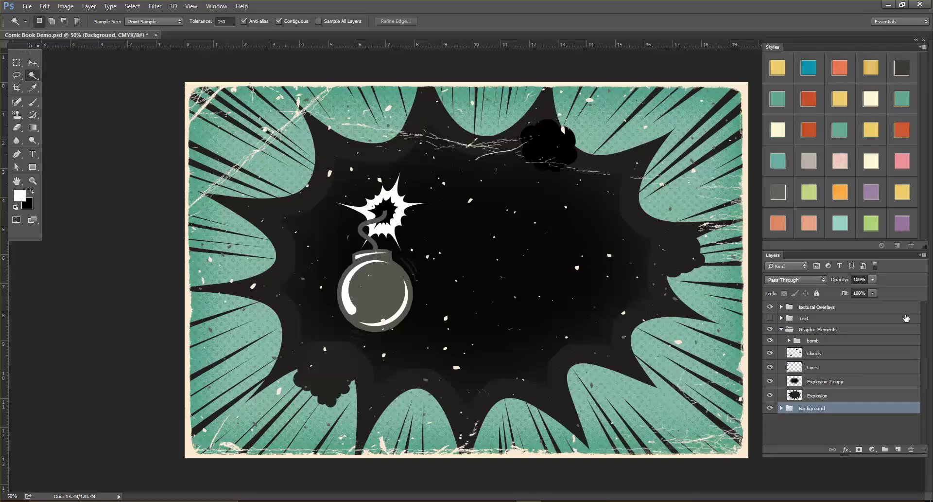
# Apply the light pink halftone preset style to the Explosion layer and scale its layer effects to 200%
pyautogui.click(838, 397)
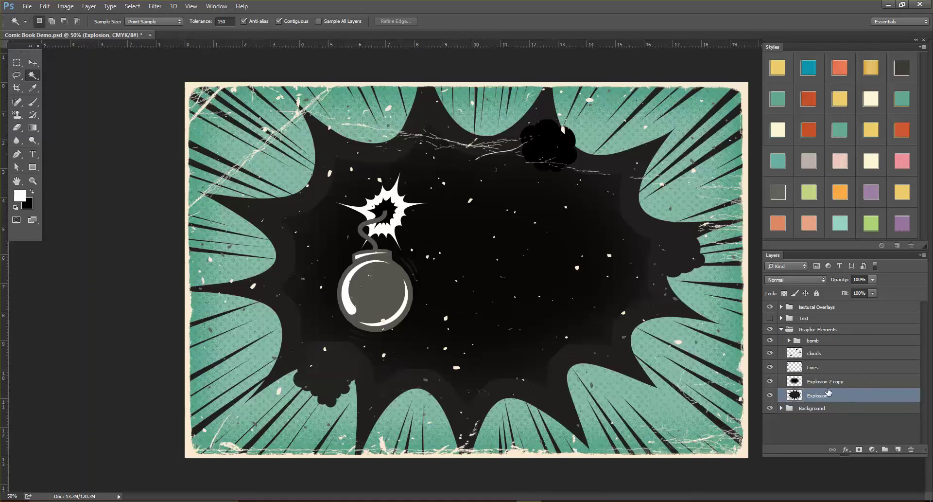
pyautogui.click(841, 162)
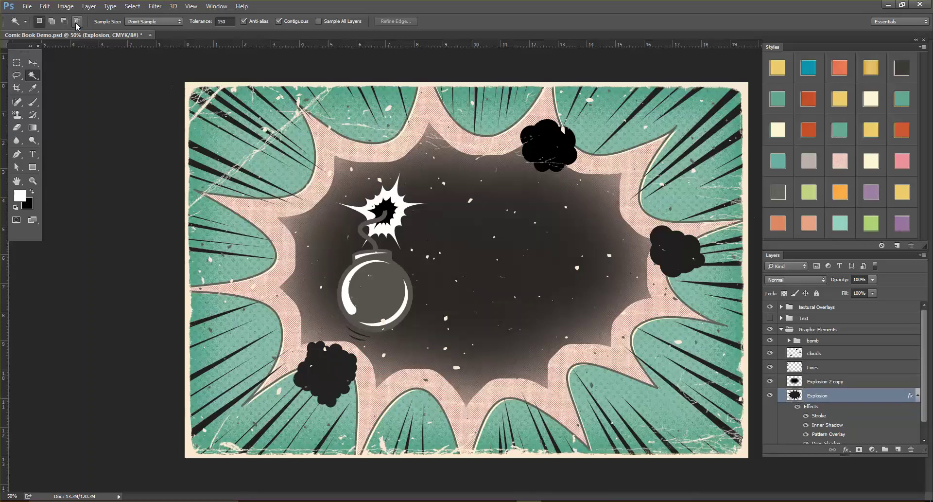
pyautogui.click(94, 9)
pyautogui.moveTo(162, 113)
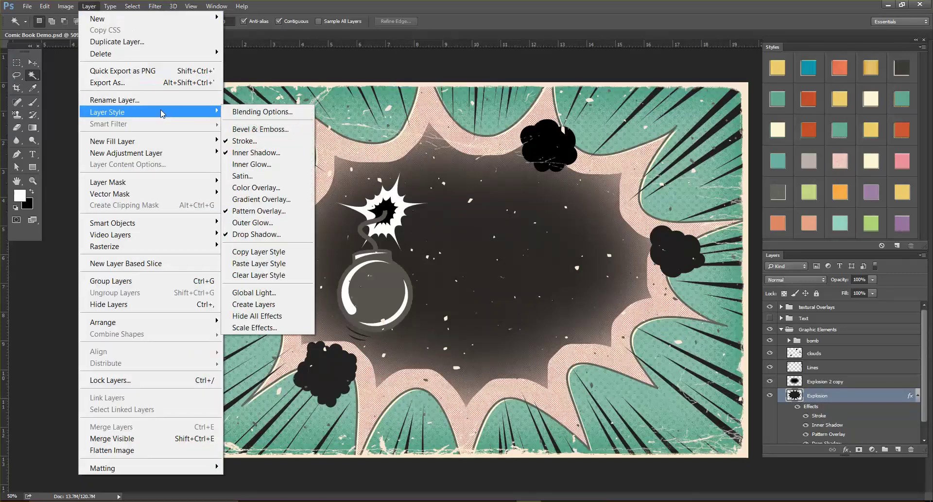
pyautogui.click(296, 327)
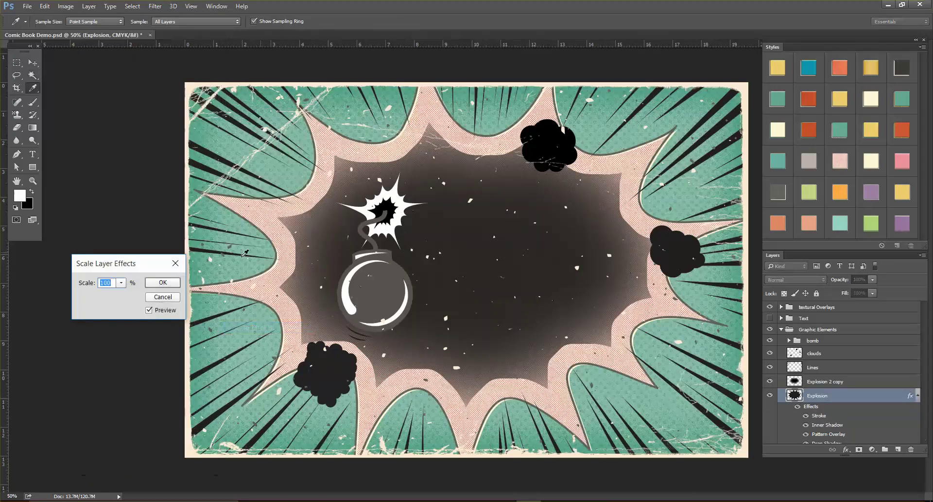
pyautogui.write('200')
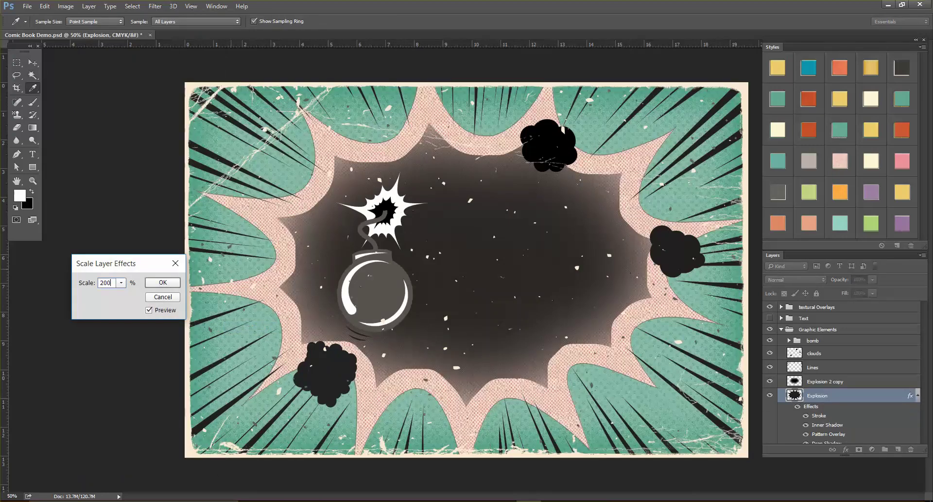
pyautogui.click(165, 283)
# Add a Pattern Overlay with the cream paper pattern to the Explosion 2 copy layer
pyautogui.click(833, 382)
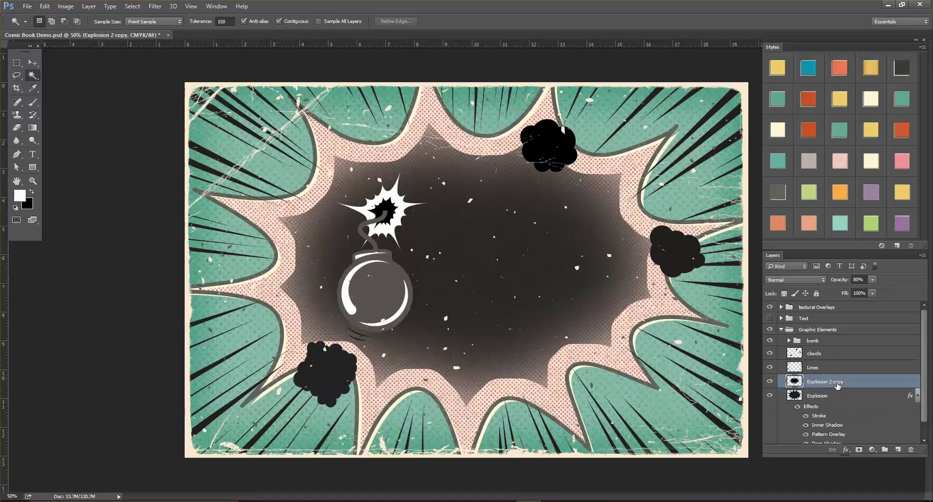
pyautogui.doubleClick(872, 386)
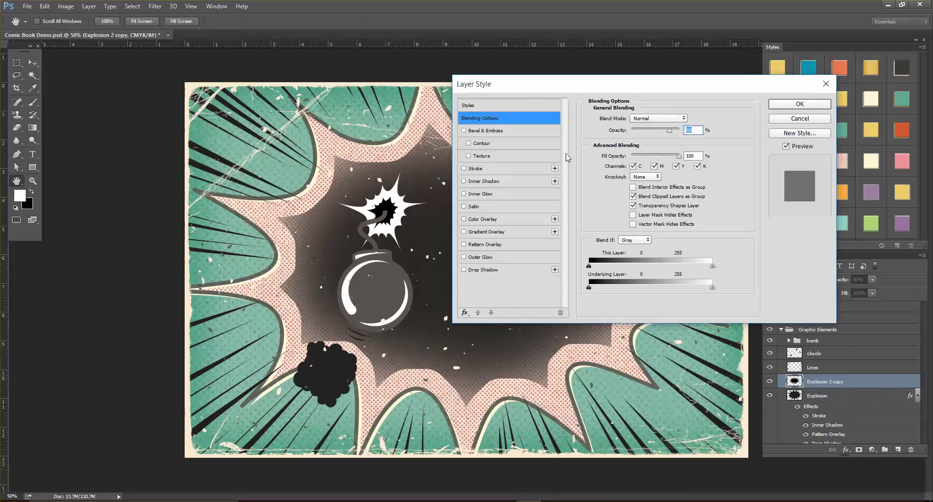
pyautogui.click(500, 244)
pyautogui.click(653, 152)
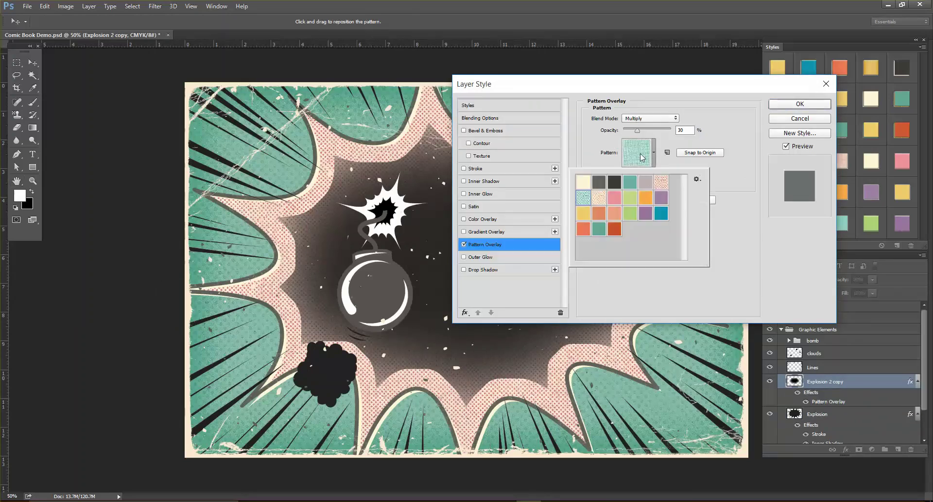
pyautogui.click(583, 181)
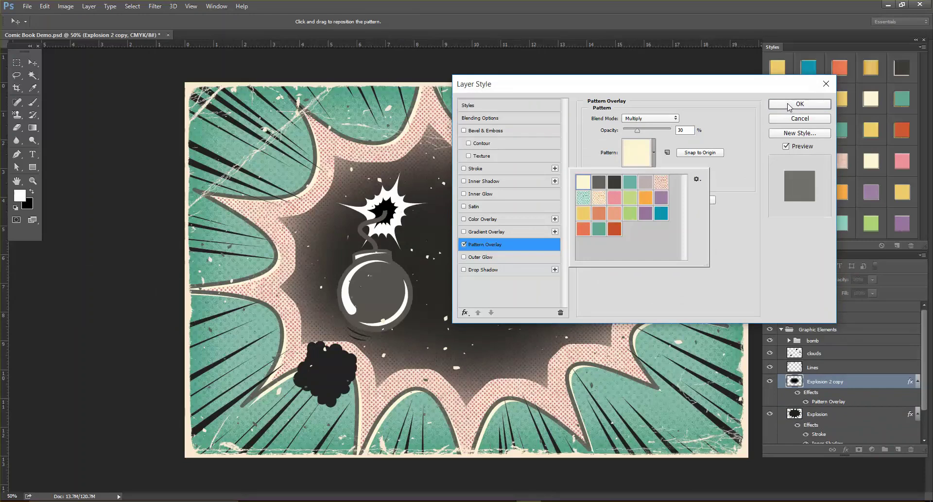
pyautogui.click(790, 106)
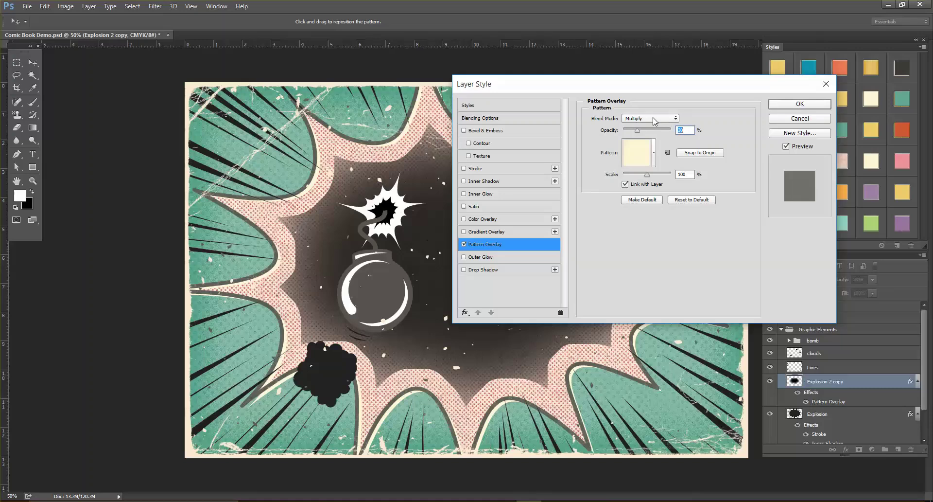
# Set the cream Pattern Overlay to Normal blend mode at 100% opacity and apply the layer style
pyautogui.click(655, 119)
pyautogui.click(653, 128)
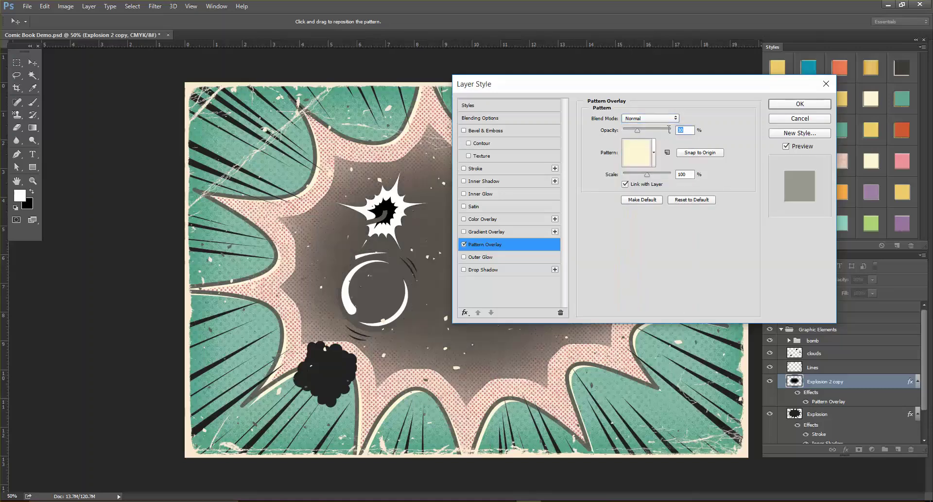
pyautogui.write('100')
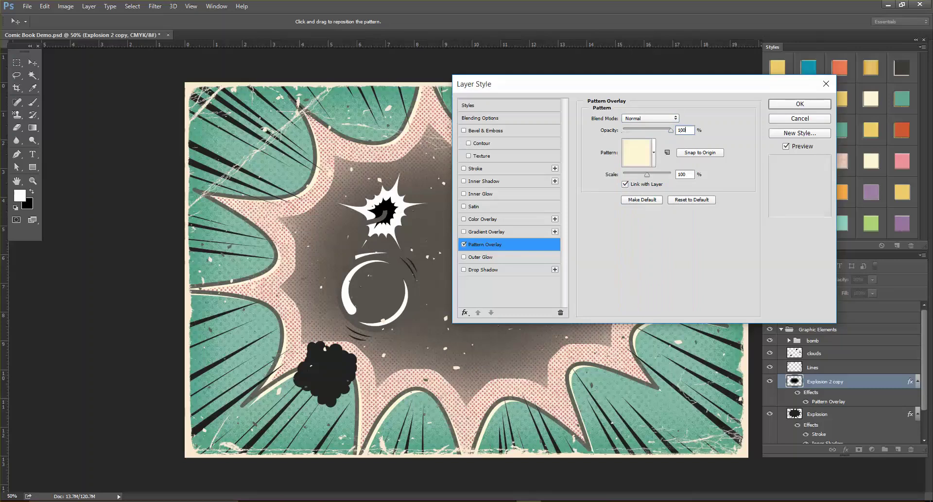
pyautogui.click(807, 105)
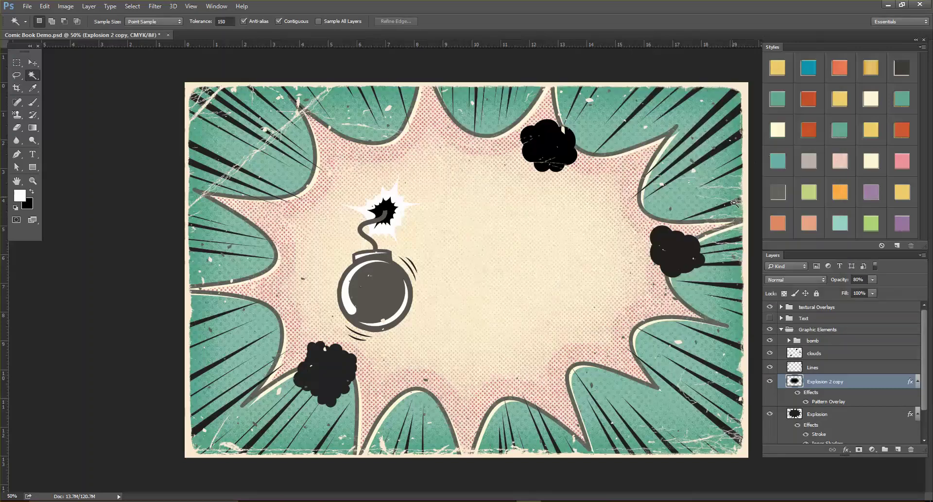
# Add a Pattern Overlay with the dark grey pattern to the Lines layer and apply the layer style
pyautogui.click(834, 368)
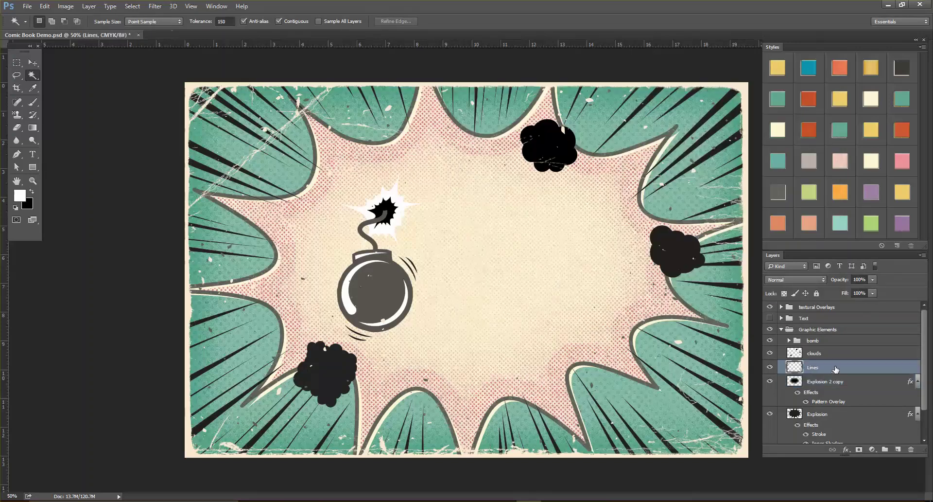
pyautogui.doubleClick(836, 367)
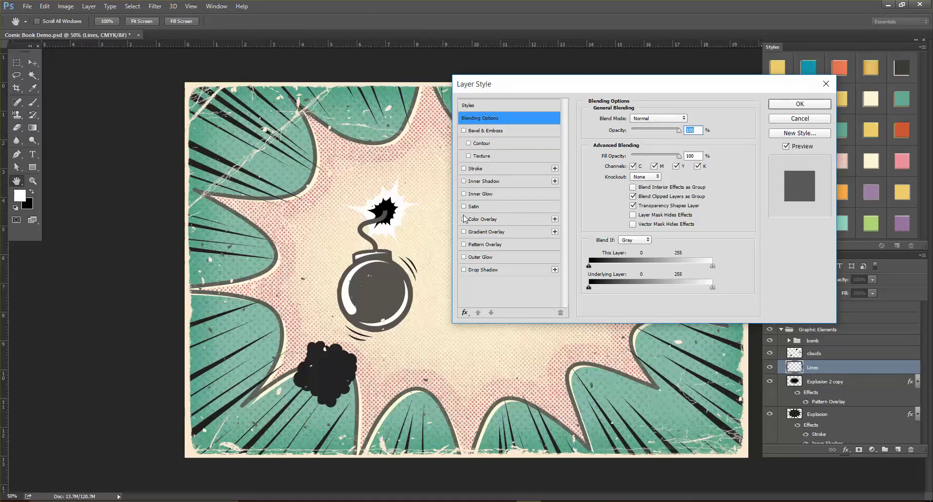
pyautogui.click(465, 245)
pyautogui.click(490, 245)
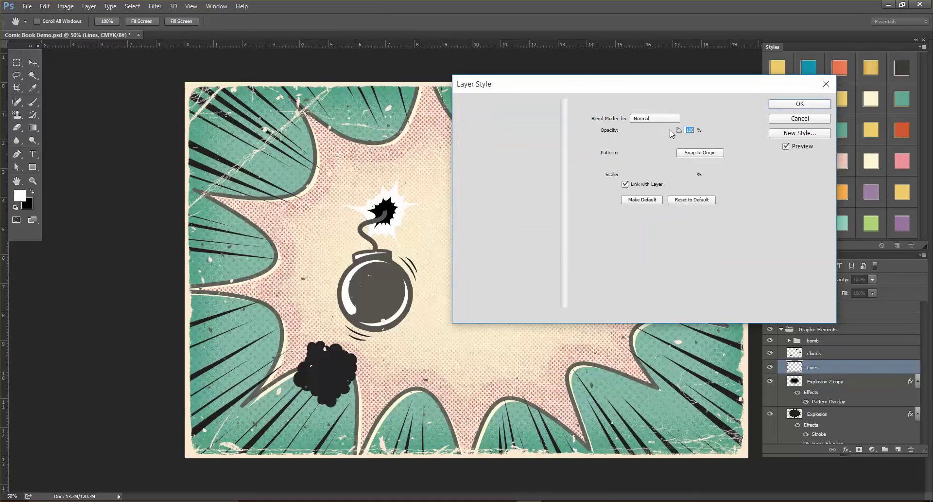
pyautogui.click(653, 153)
pyautogui.click(599, 182)
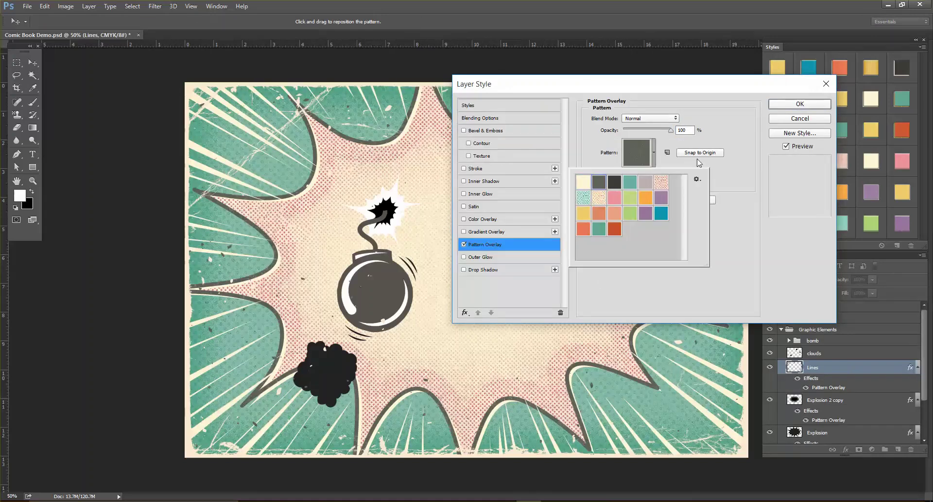
pyautogui.click(793, 105)
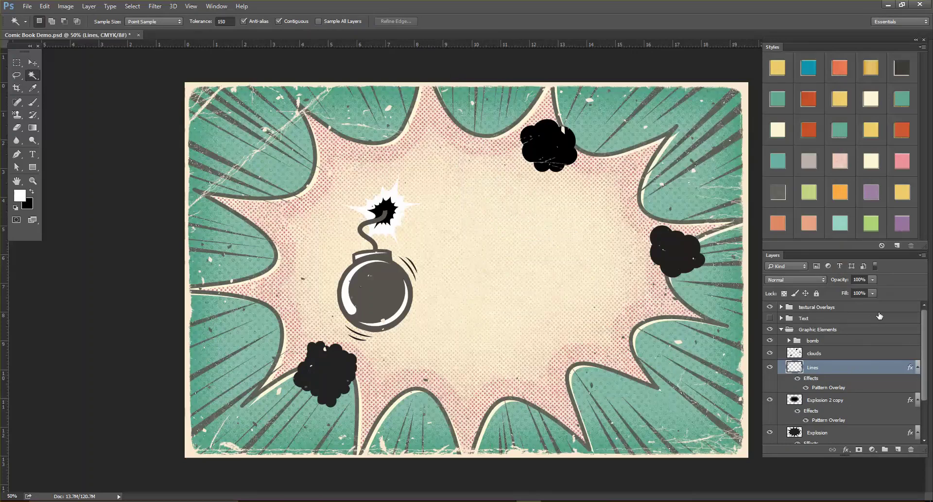
# Apply the warm grey preset style to the clouds layer, and the yellow preset style without its Inner Shadow to the bomb group's explosion 2 layer
pyautogui.click(843, 356)
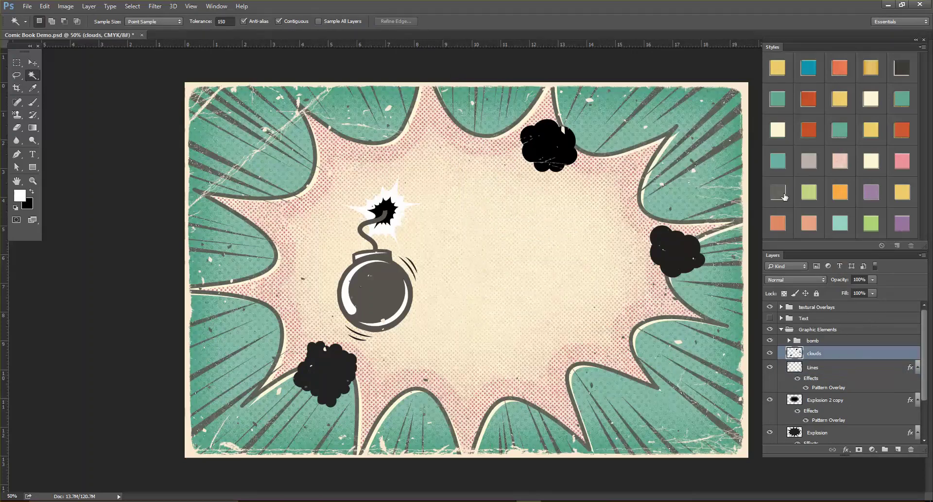
pyautogui.click(813, 162)
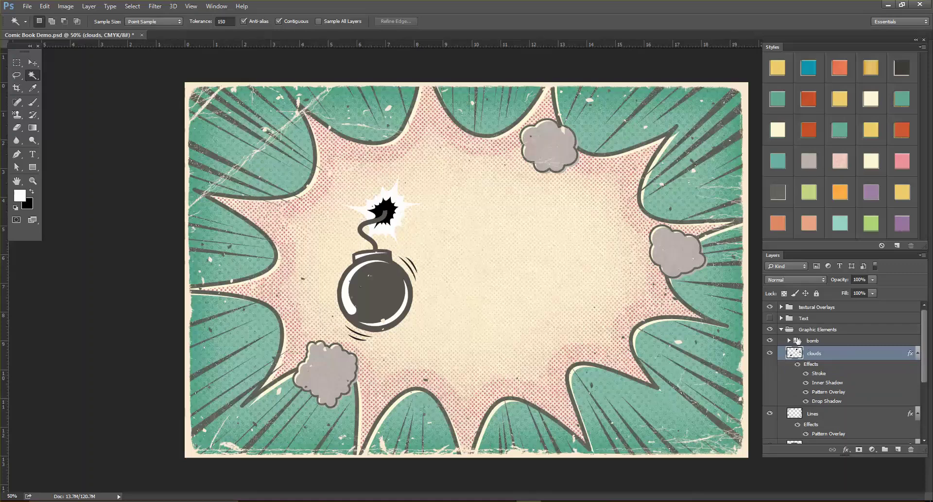
pyautogui.click(789, 340)
pyautogui.scroll(-3, 841, 357)
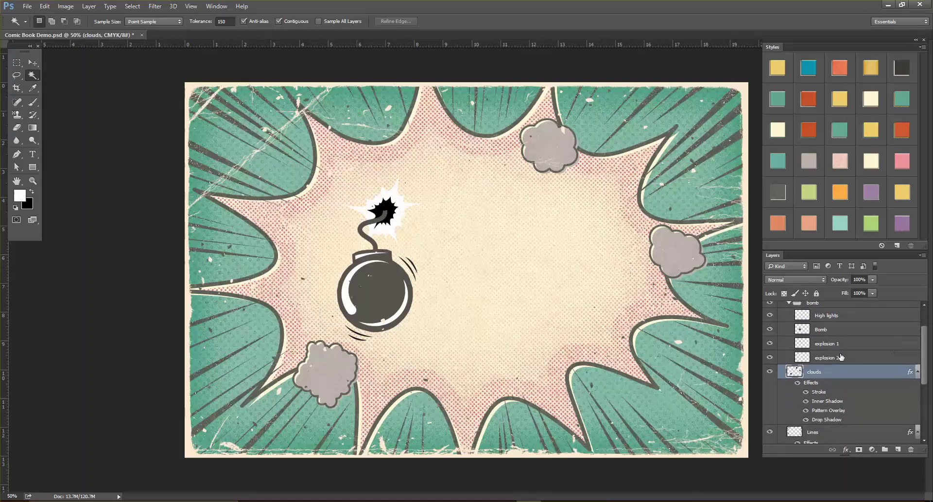
pyautogui.click(853, 360)
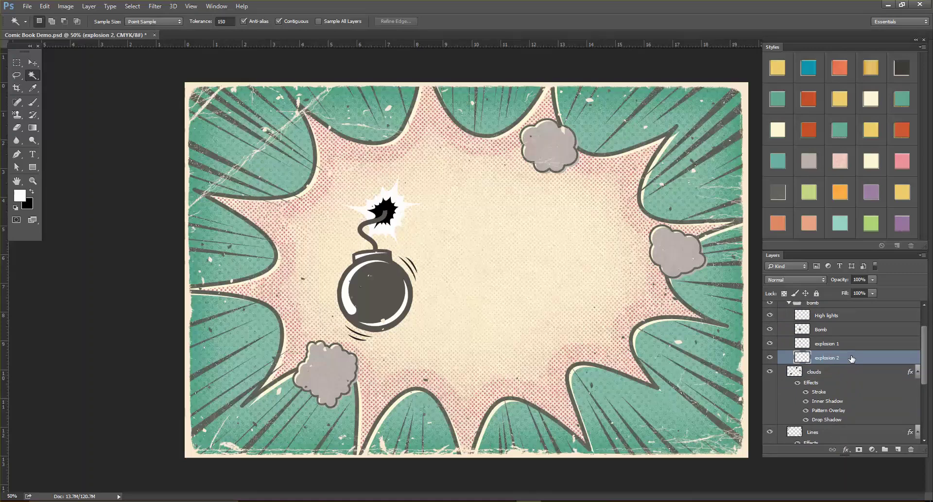
pyautogui.click(904, 195)
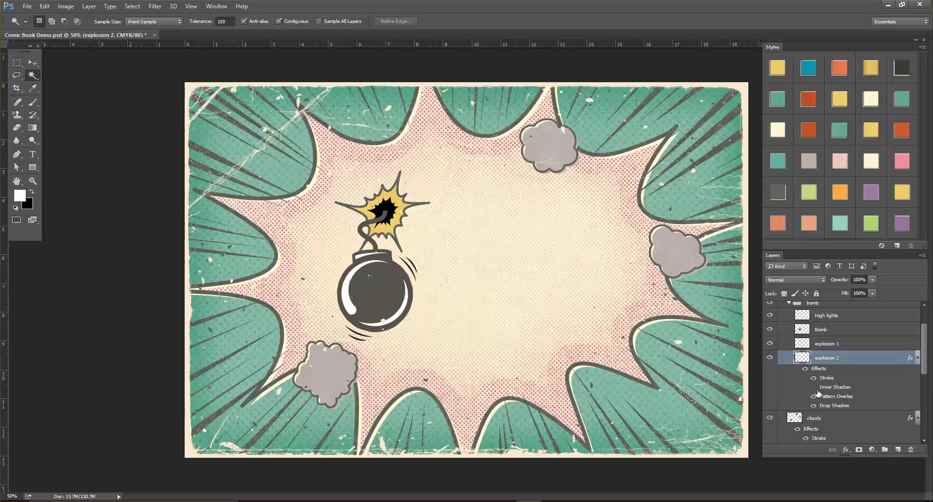
# Add a Pattern Overlay with the cream pattern to the explosion 1 layer and apply the layer style
pyautogui.click(855, 347)
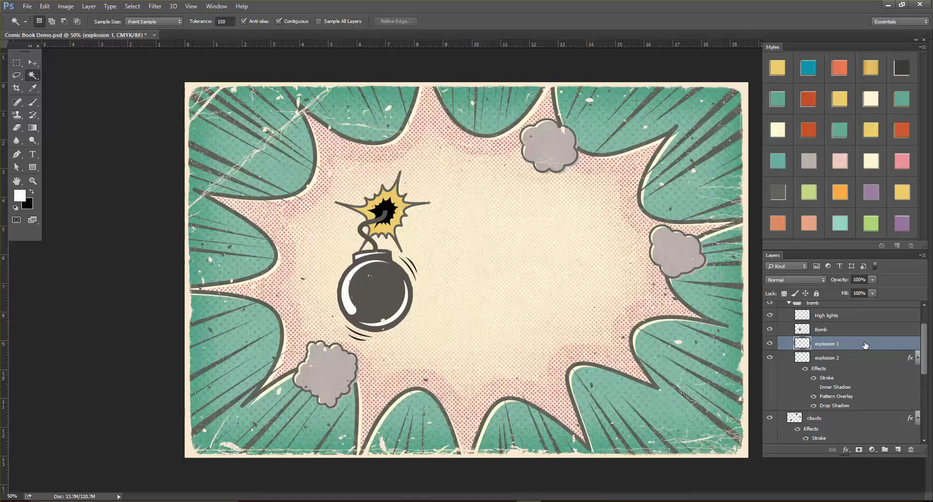
pyautogui.doubleClick(865, 344)
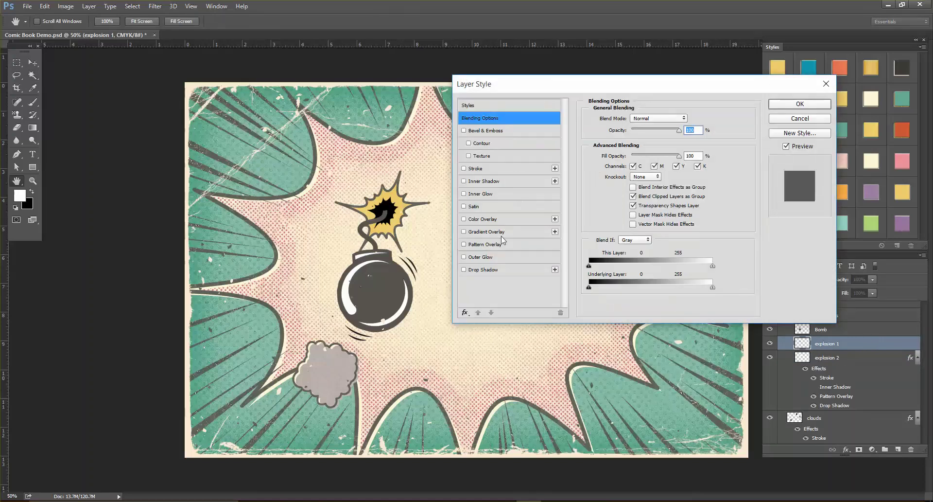
pyautogui.click(495, 246)
pyautogui.click(640, 150)
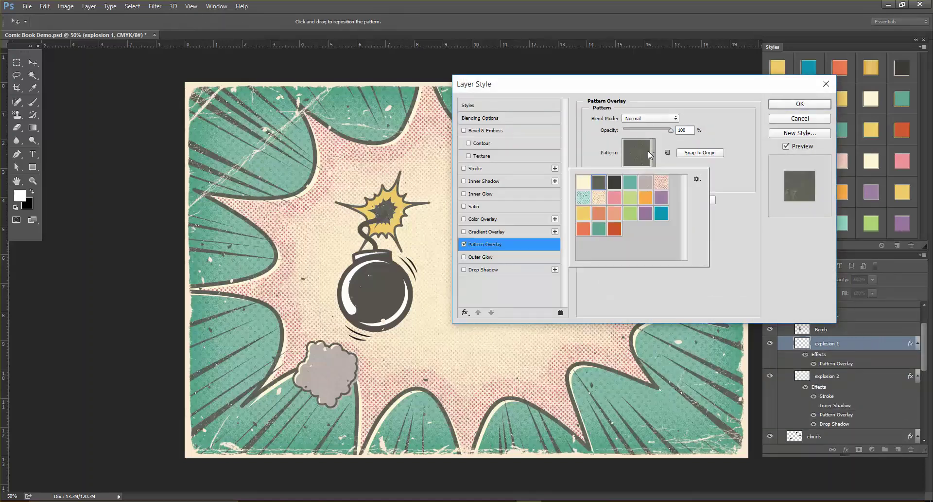
pyautogui.doubleClick(583, 182)
pyautogui.click(799, 104)
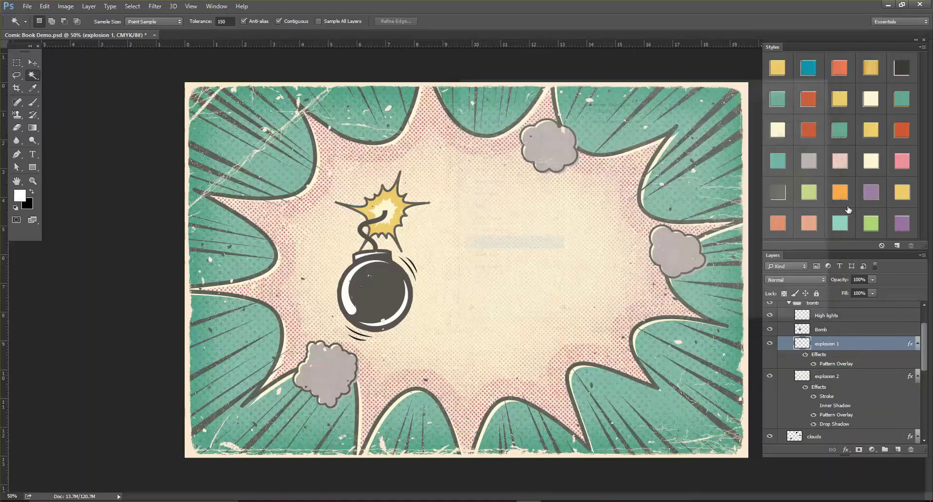
# Add a Pattern Overlay with the dark grey pattern to the Bomb layer and apply the layer style
pyautogui.click(858, 330)
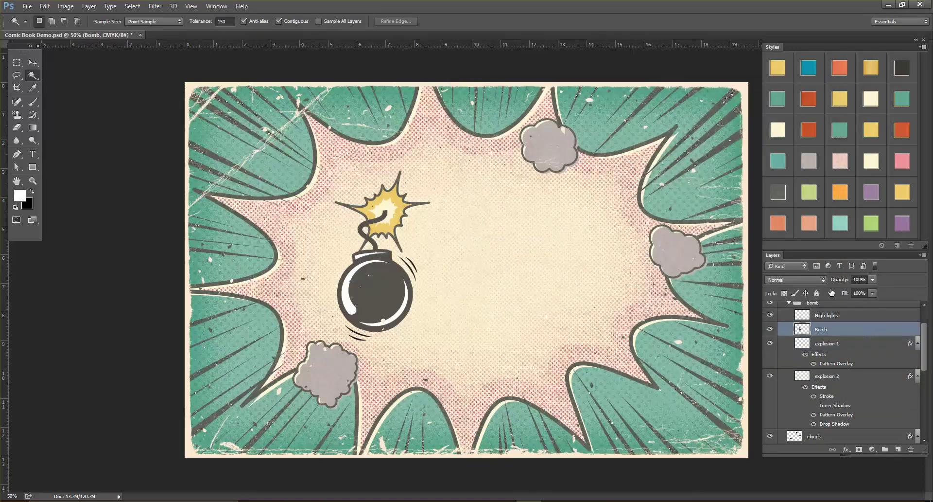
pyautogui.doubleClick(857, 330)
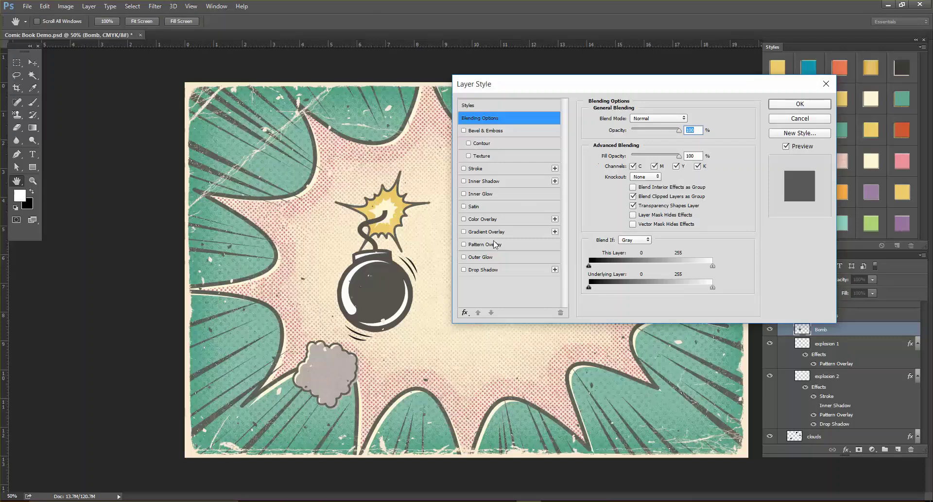
pyautogui.click(494, 244)
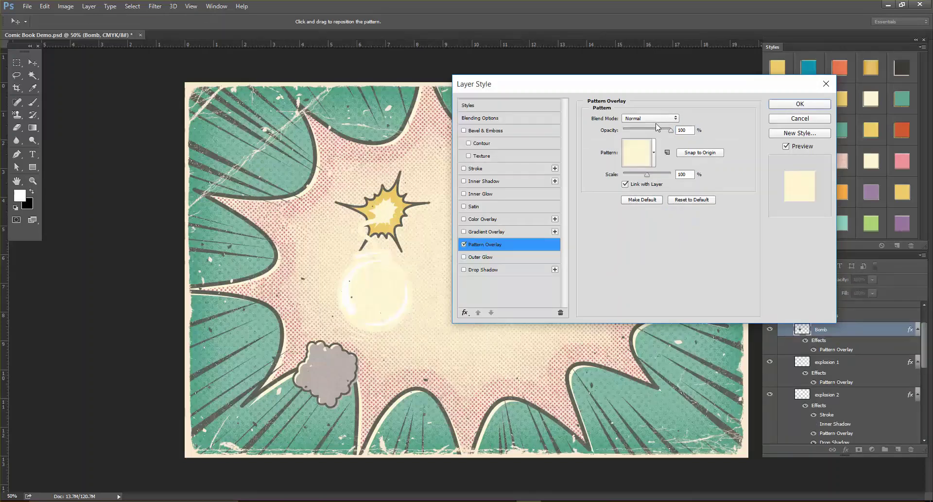
pyautogui.click(653, 152)
pyautogui.click(598, 182)
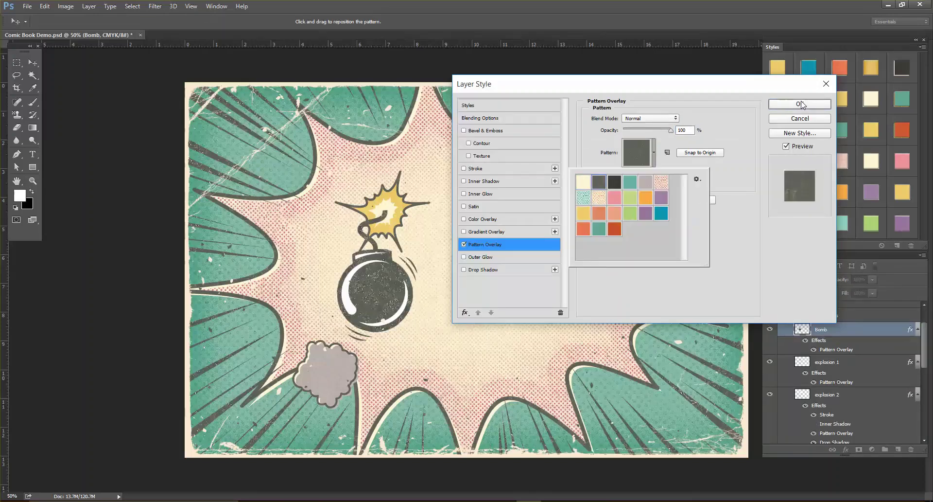
pyautogui.click(800, 104)
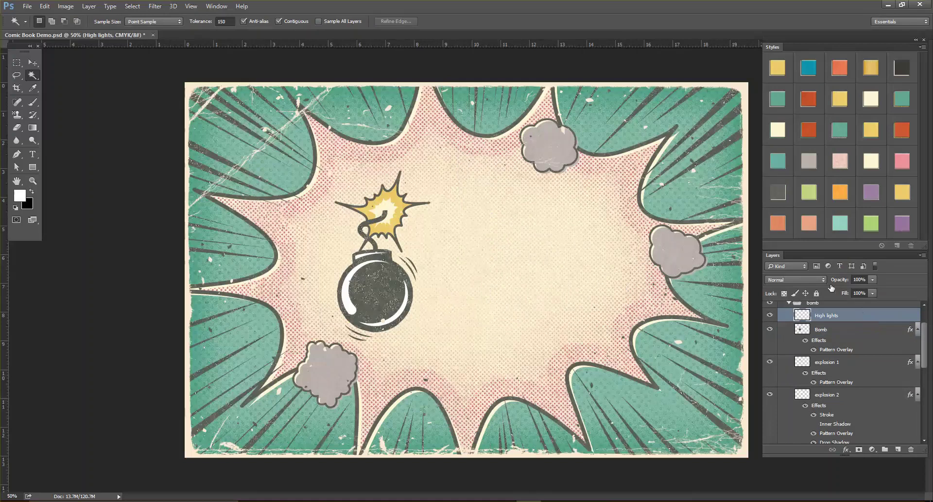
# Add a Pattern Overlay with the warm grey pattern to the High lights layer and apply the layer style
pyautogui.doubleClick(864, 317)
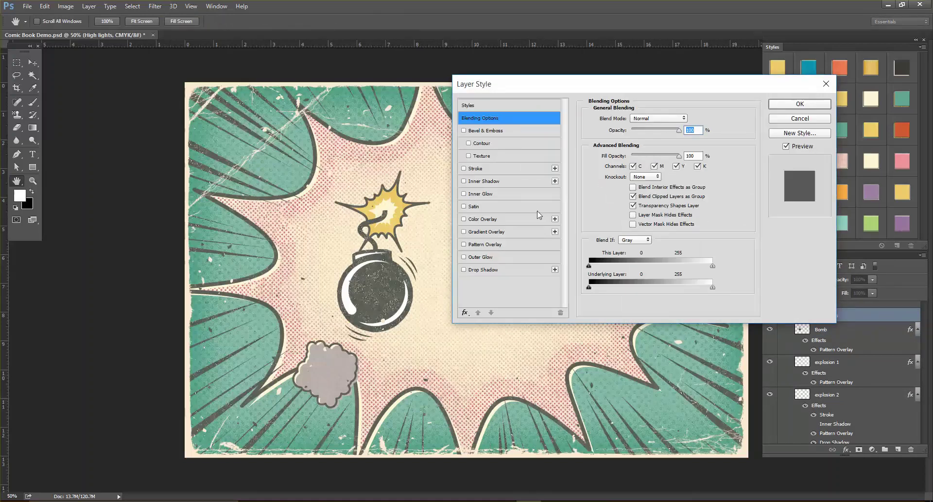
pyautogui.click(498, 246)
pyautogui.click(654, 152)
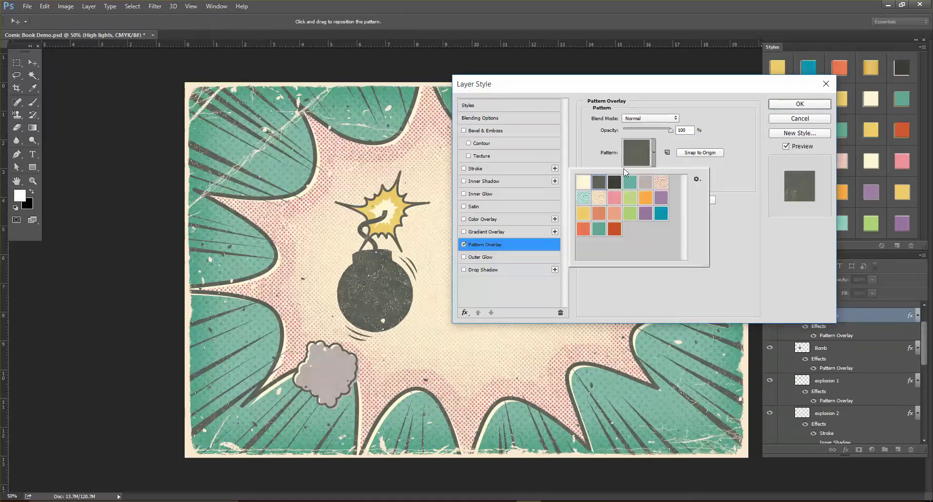
pyautogui.click(646, 182)
pyautogui.click(784, 105)
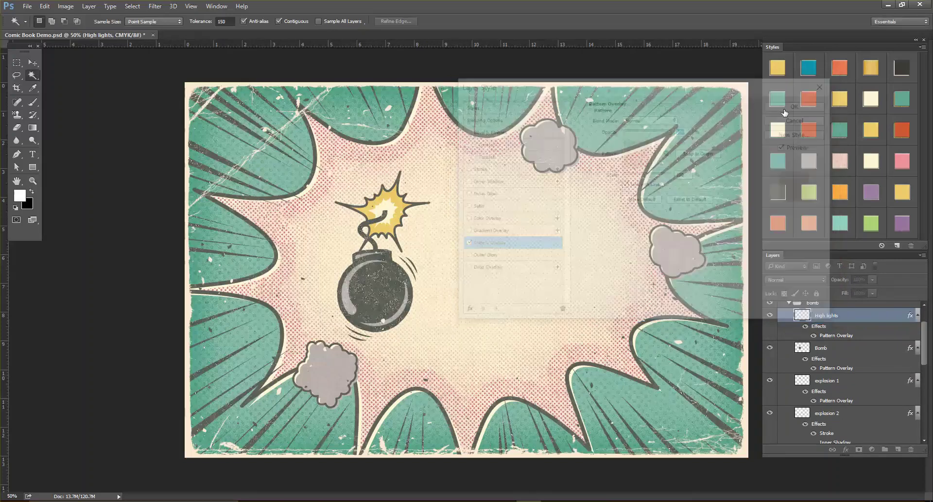
# Collapse the bomb and Graphic Elements groups, make the Text group visible, and expand it together with its vintage subgroup
pyautogui.moveTo(924, 341); pyautogui.dragTo(926, 328)
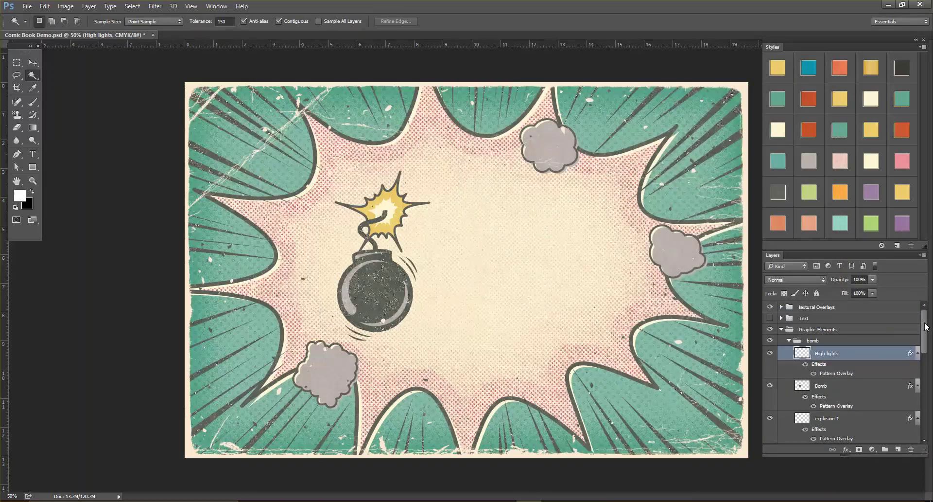
pyautogui.click(789, 340)
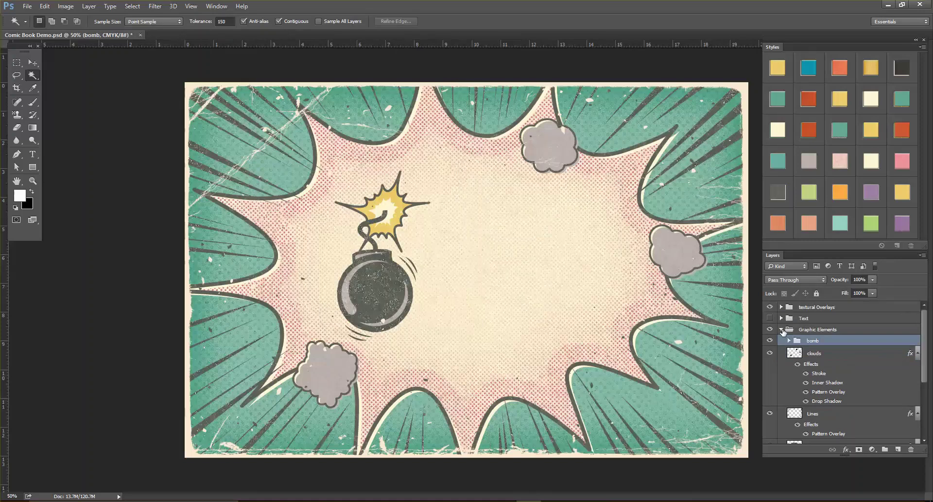
pyautogui.click(782, 329)
pyautogui.click(781, 318)
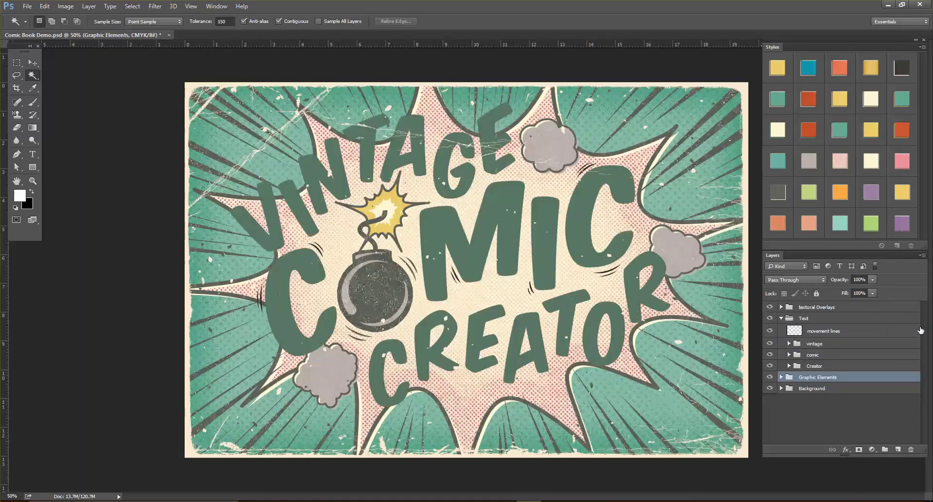
pyautogui.click(789, 343)
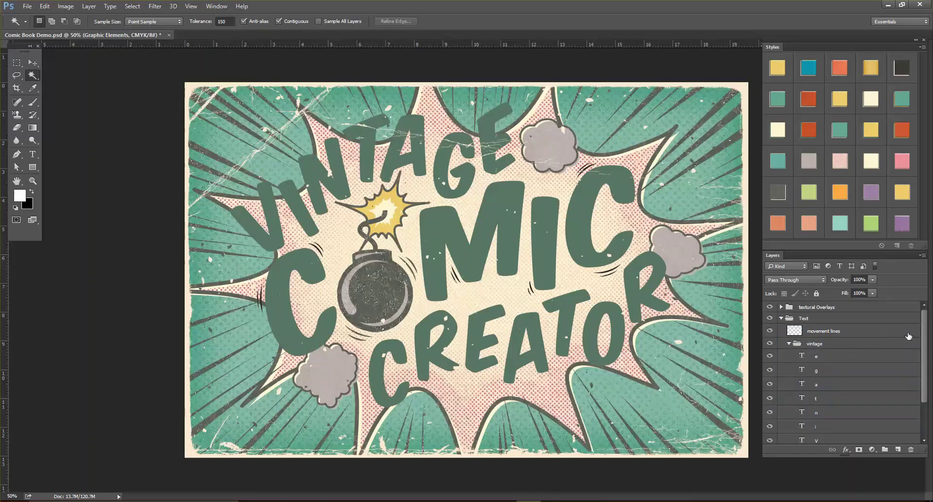
pyautogui.scroll(-2, 925, 339)
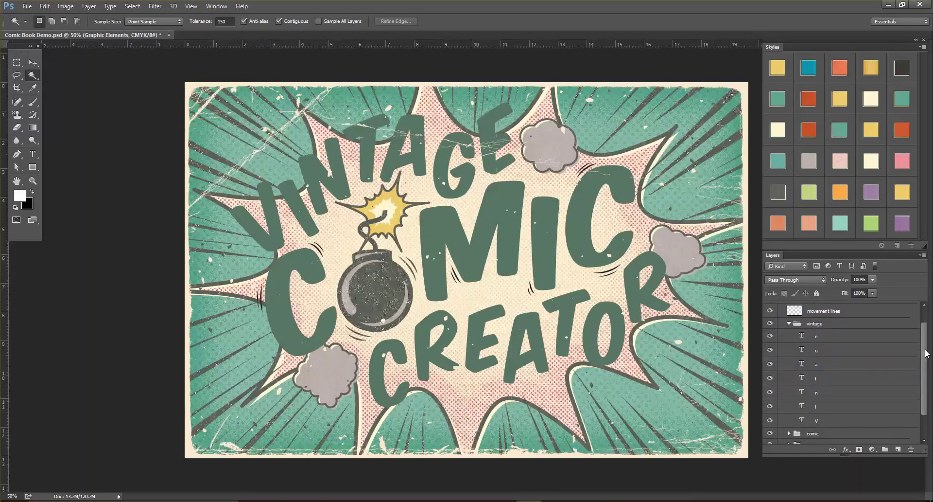
# Apply the pink preset style to the letter e layer in the vintage group and scale its layer effects to 150%
pyautogui.click(847, 330)
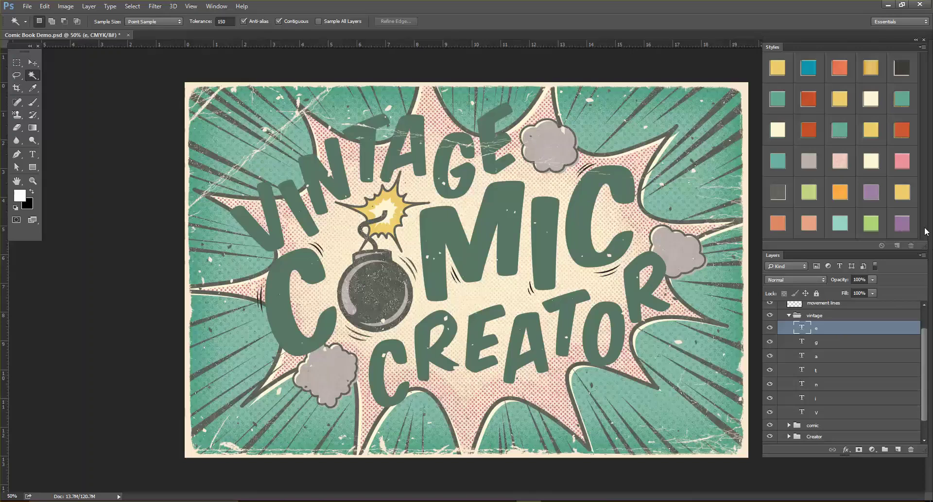
pyautogui.click(903, 162)
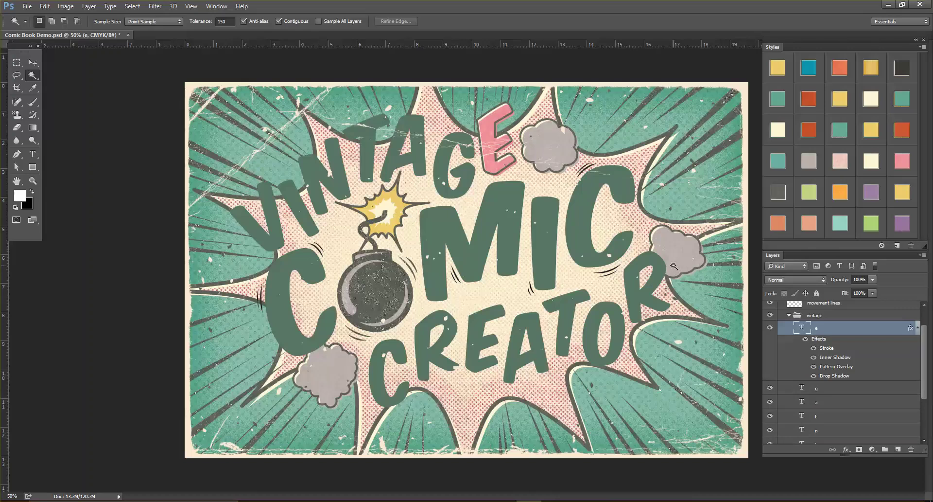
pyautogui.click(89, 6)
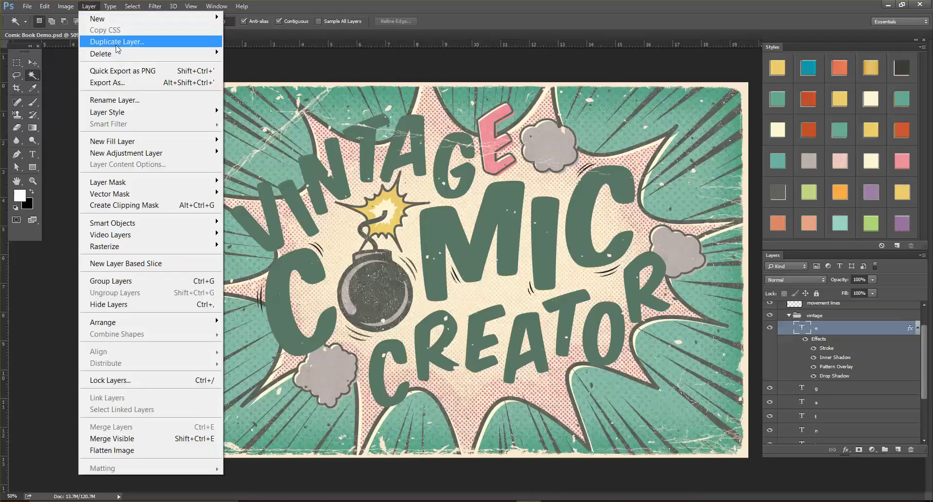
pyautogui.moveTo(162, 115)
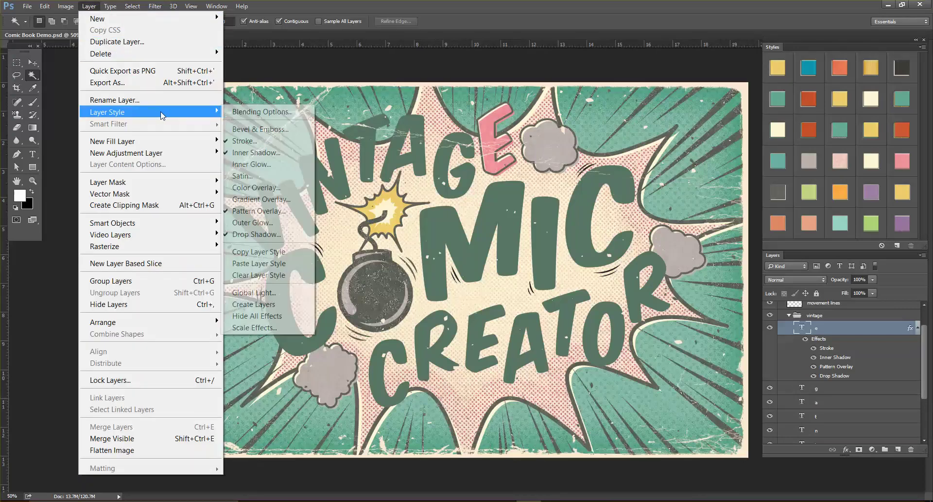
pyautogui.click(309, 327)
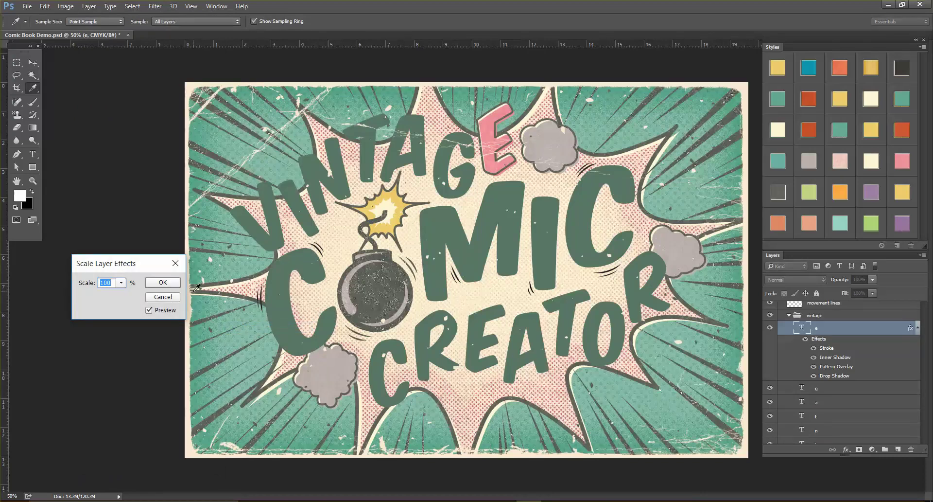
pyautogui.write('150')
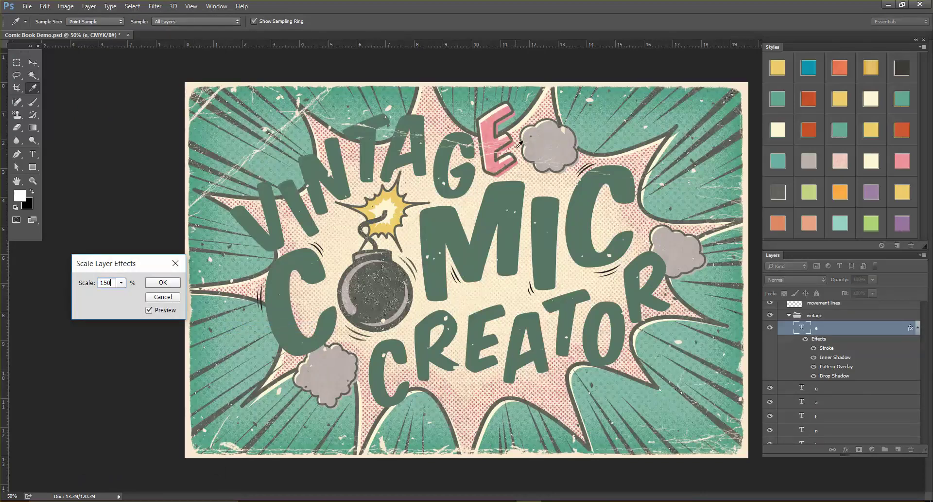
pyautogui.click(163, 282)
pyautogui.press('w')
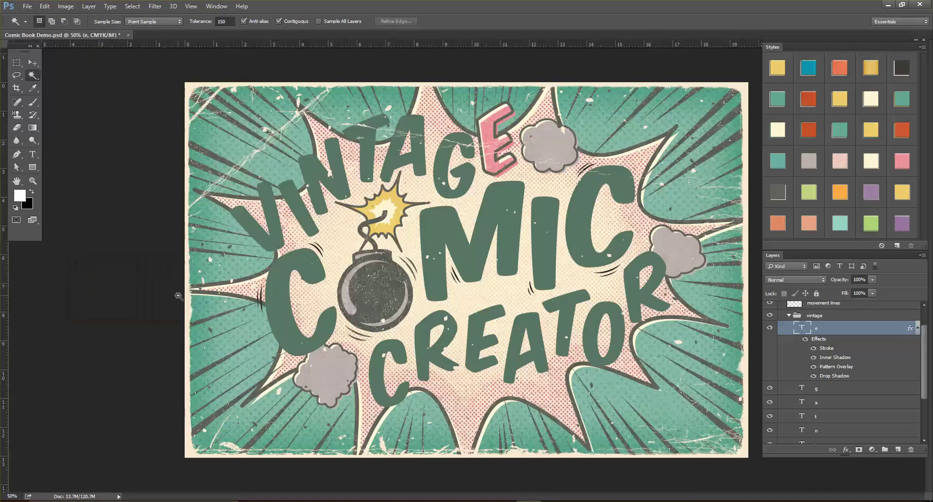
# Copy the e layer's style and paste it onto the other vintage letter layers, from g down to V
pyautogui.rightClick(859, 327)
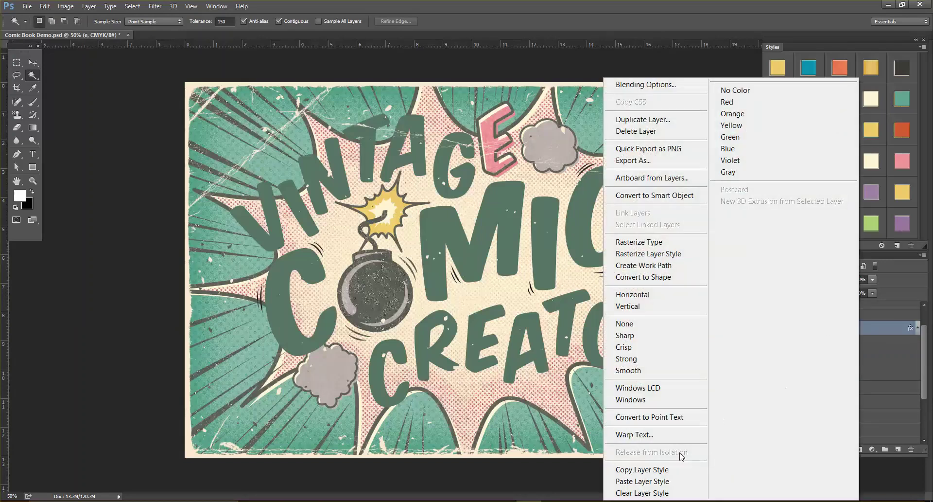
pyautogui.click(660, 469)
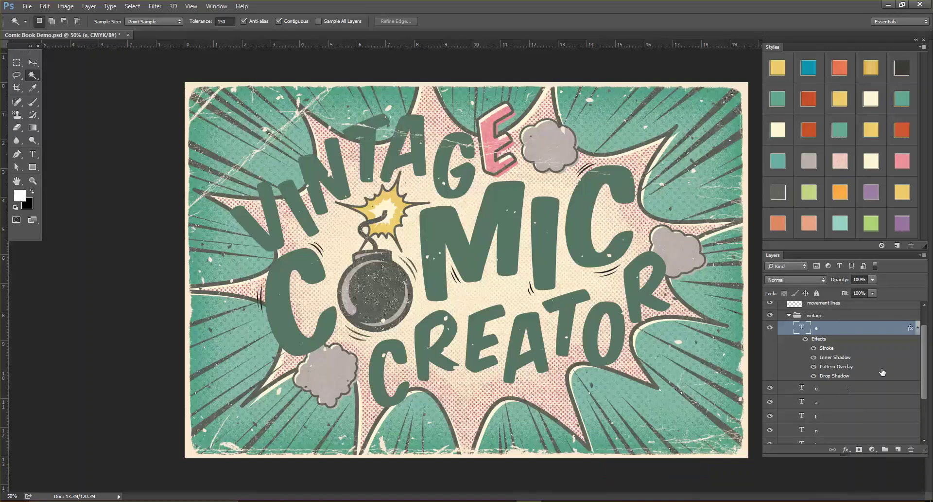
pyautogui.scroll(-3, 874, 379)
pyautogui.click(848, 329)
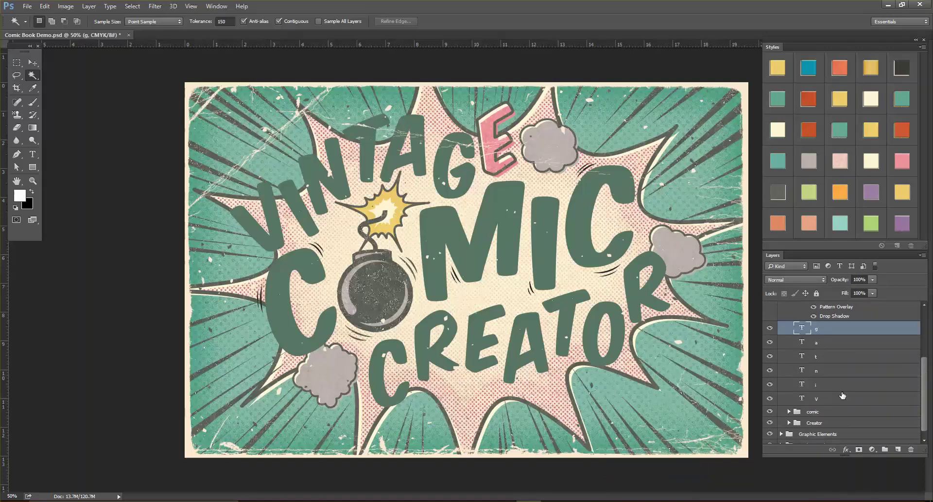
pyautogui.keyDown('shift'); pyautogui.click(843, 396); pyautogui.keyUp('shift')
pyautogui.rightClick(844, 391)
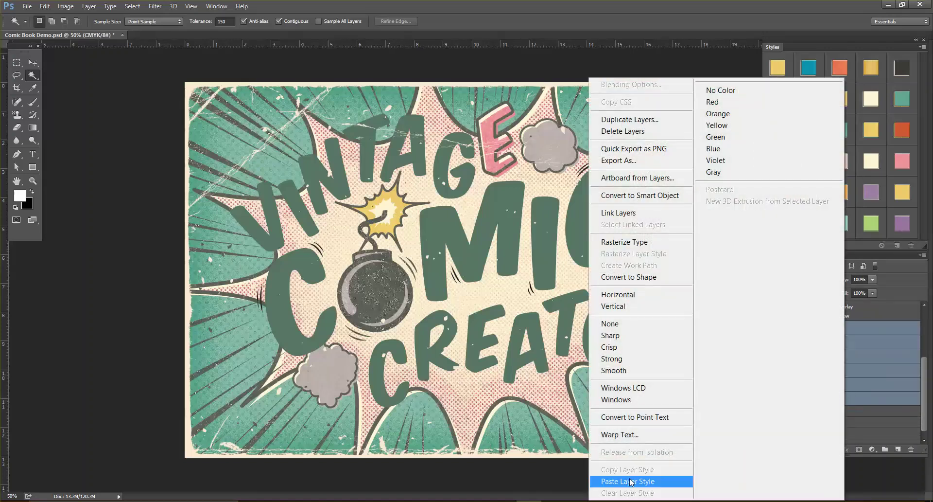
pyautogui.click(631, 482)
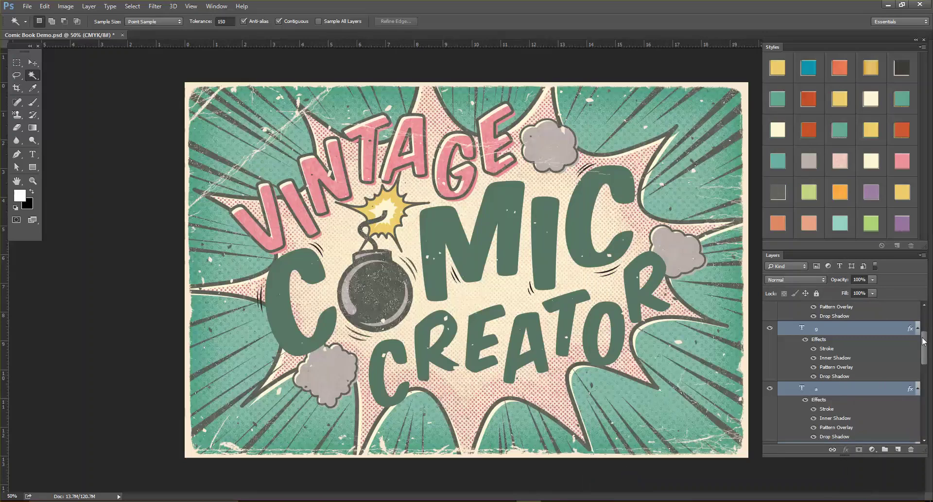
# Collapse the vintage group, expand the comic group, and paste the copied layer style onto its four letter layers
pyautogui.scroll(5, 925, 349)
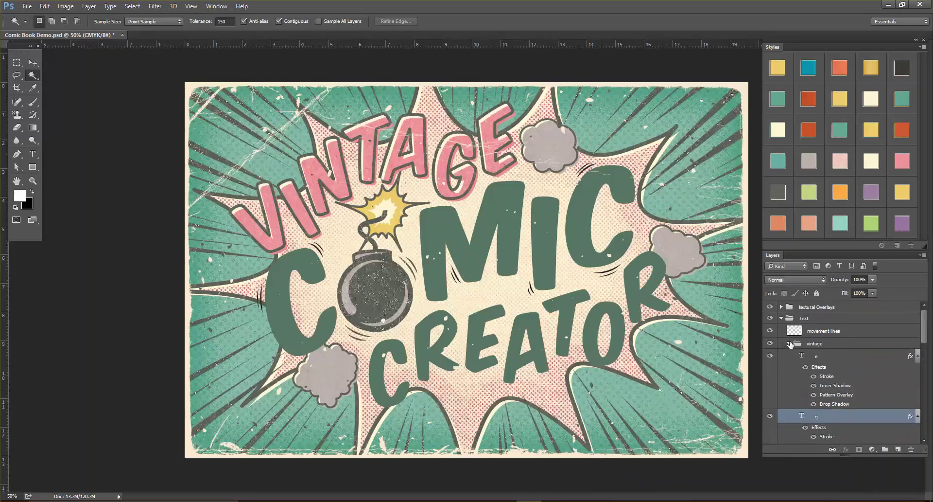
pyautogui.click(790, 344)
pyautogui.click(789, 355)
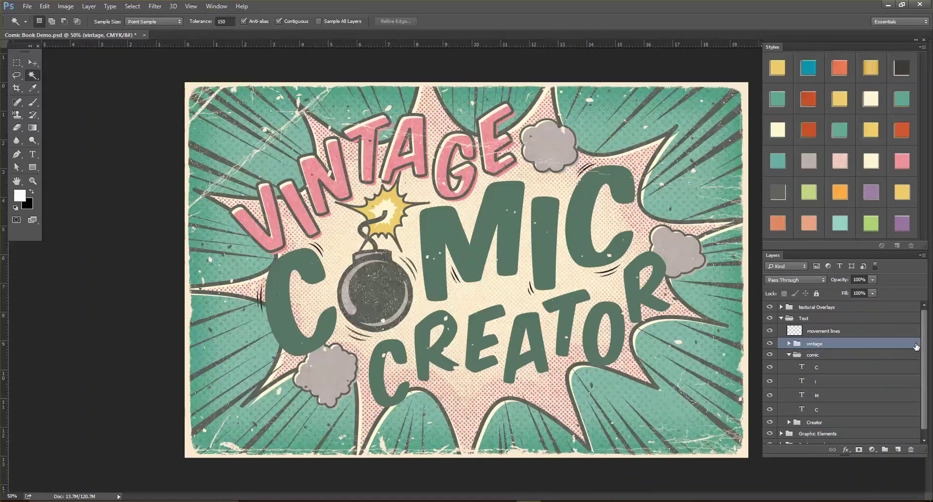
pyautogui.scroll(-1, 926, 361)
pyautogui.click(840, 362)
pyautogui.keyDown('shift'); pyautogui.click(842, 405); pyautogui.keyUp('shift')
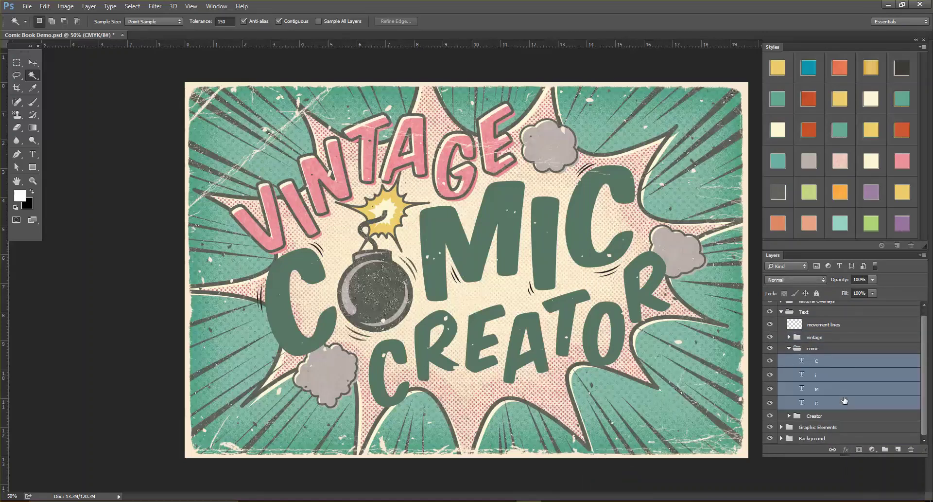
pyautogui.rightClick(839, 363)
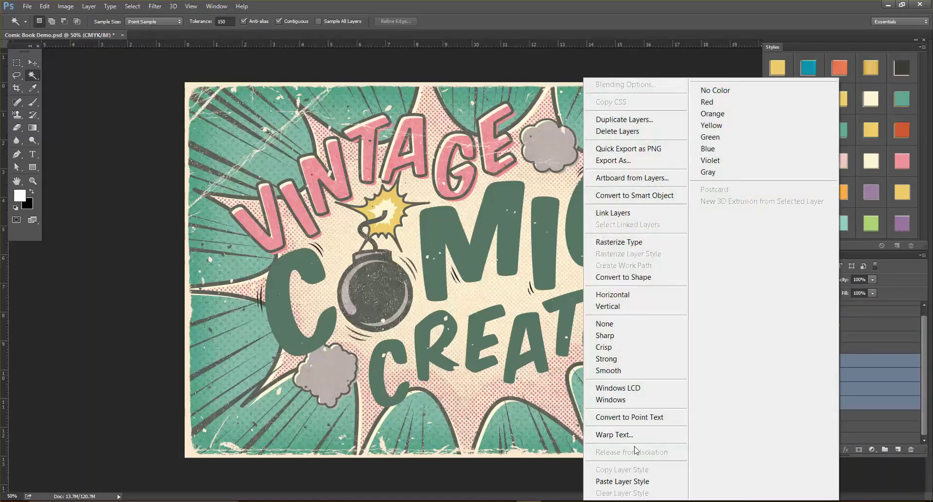
pyautogui.click(634, 477)
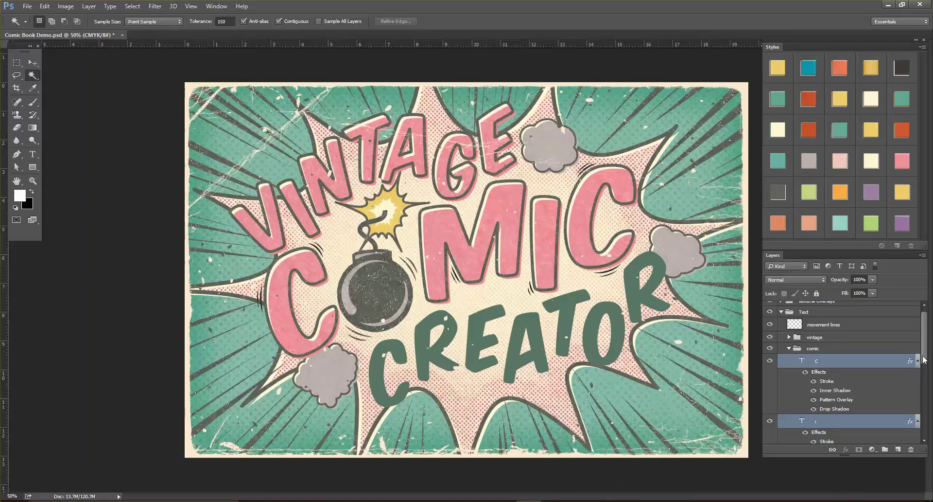
# Expand the Creator group and paste the copied layer style onto all of its letter layers
pyautogui.moveTo(923, 360); pyautogui.dragTo(926, 435)
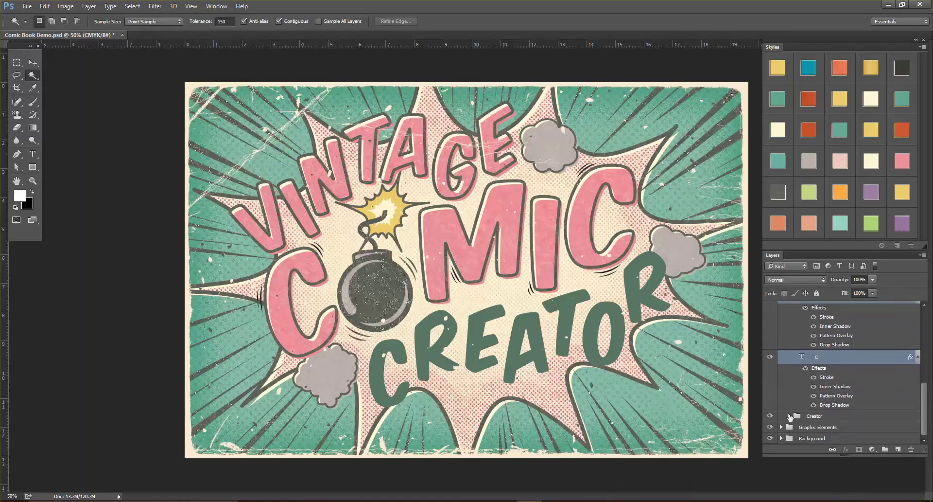
pyautogui.click(789, 416)
pyautogui.scroll(-3, 926, 387)
pyautogui.click(848, 329)
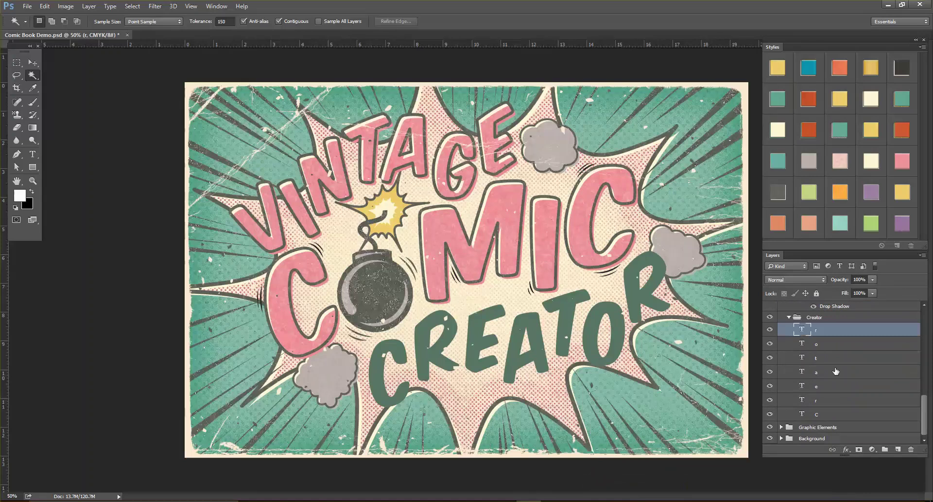
pyautogui.keyDown('shift'); pyautogui.click(843, 414); pyautogui.keyUp('shift')
pyautogui.rightClick(846, 414)
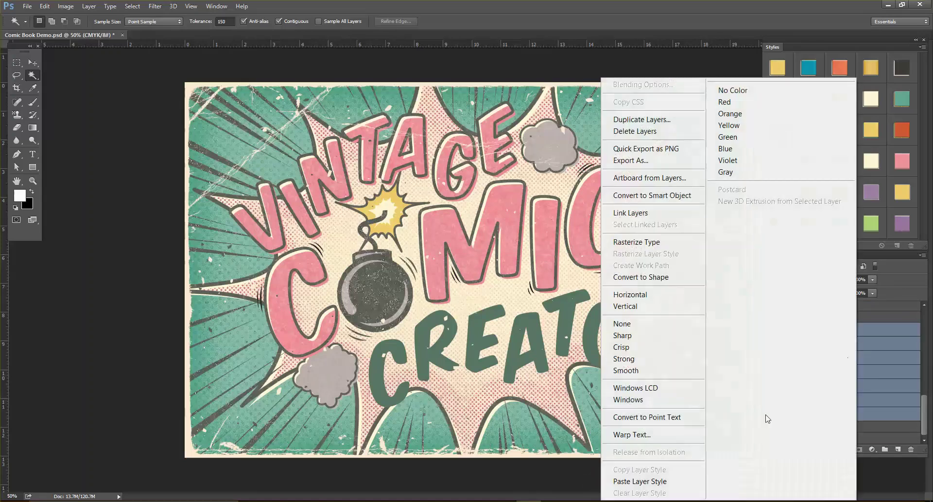
pyautogui.click(658, 481)
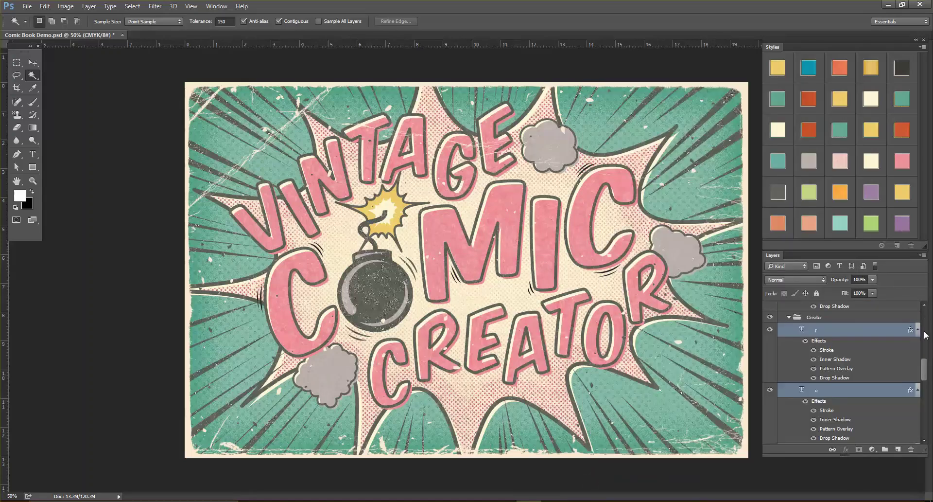
# Add a Pattern Overlay with the olive-grey pattern to the movement lines layer and apply the layer style
pyautogui.moveTo(925, 370); pyautogui.dragTo(925, 321)
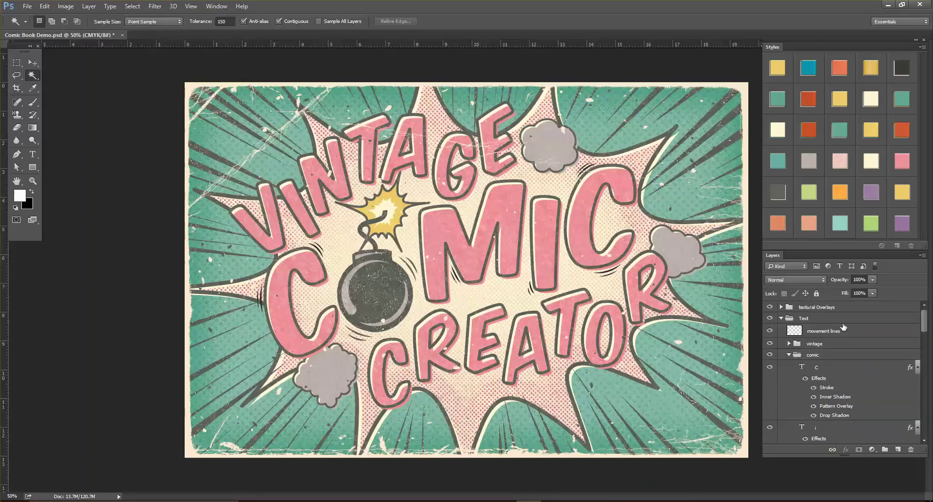
pyautogui.click(858, 334)
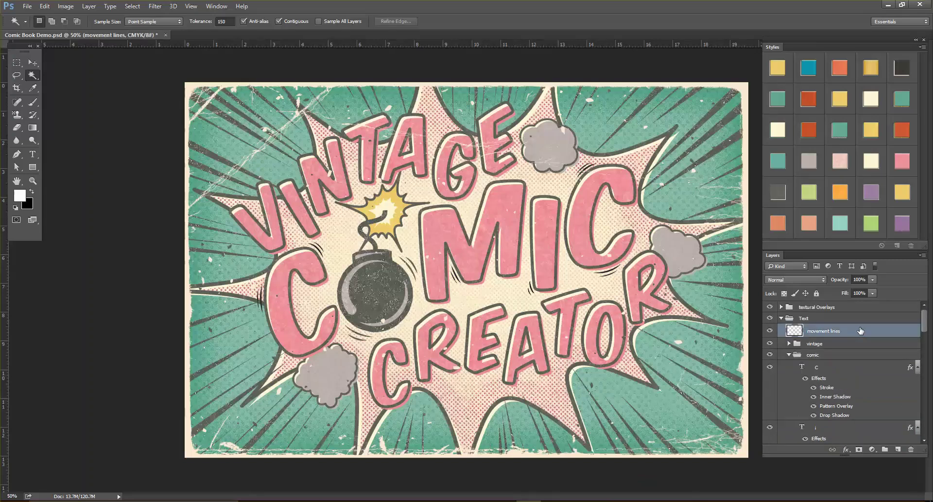
pyautogui.doubleClick(860, 330)
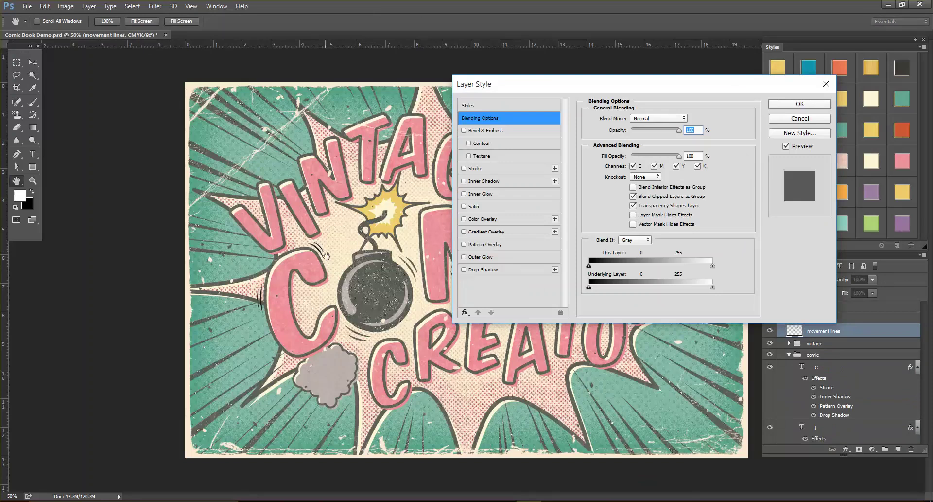
pyautogui.click(508, 244)
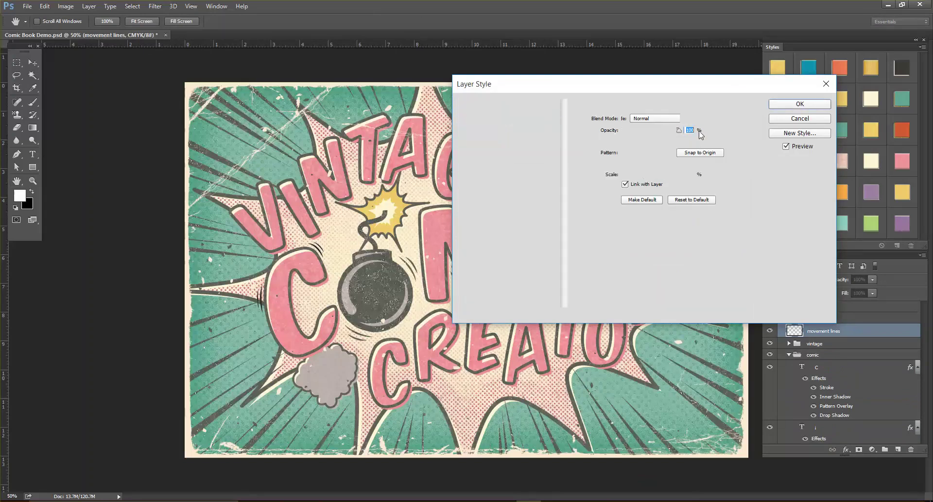
pyautogui.click(654, 152)
pyautogui.click(600, 186)
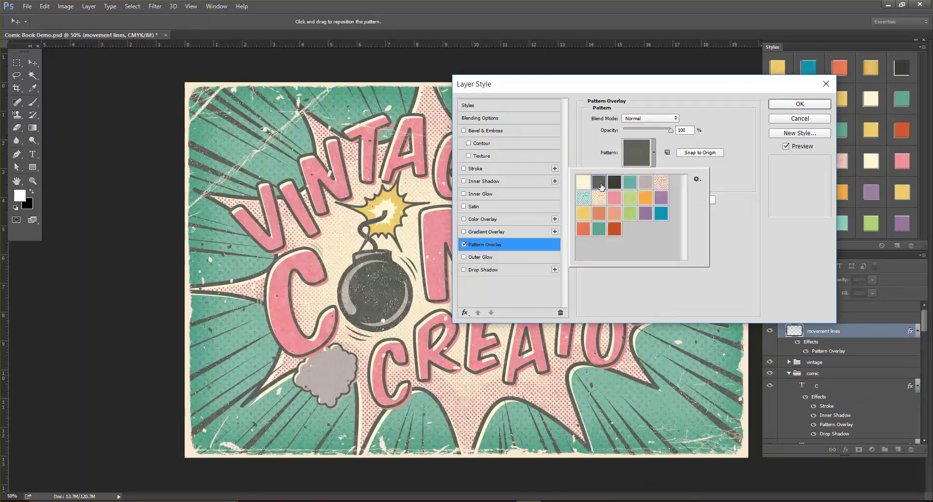
pyautogui.click(740, 119)
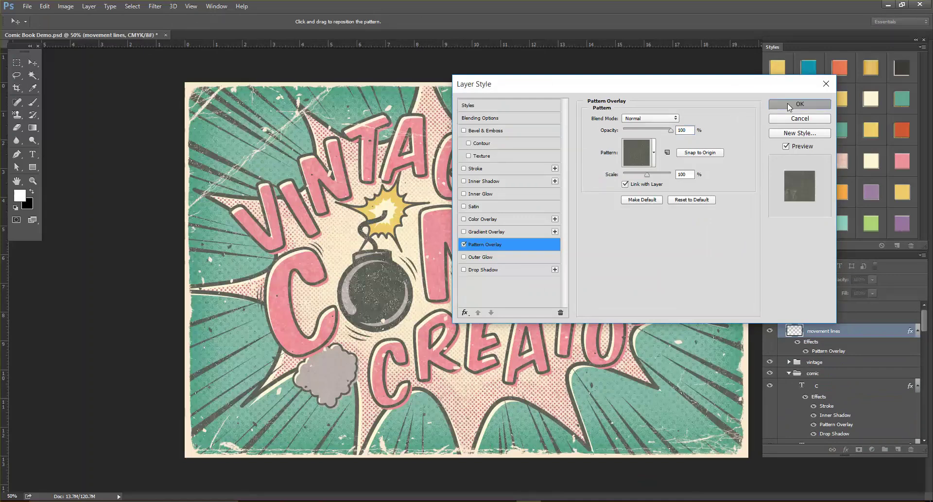
pyautogui.click(787, 103)
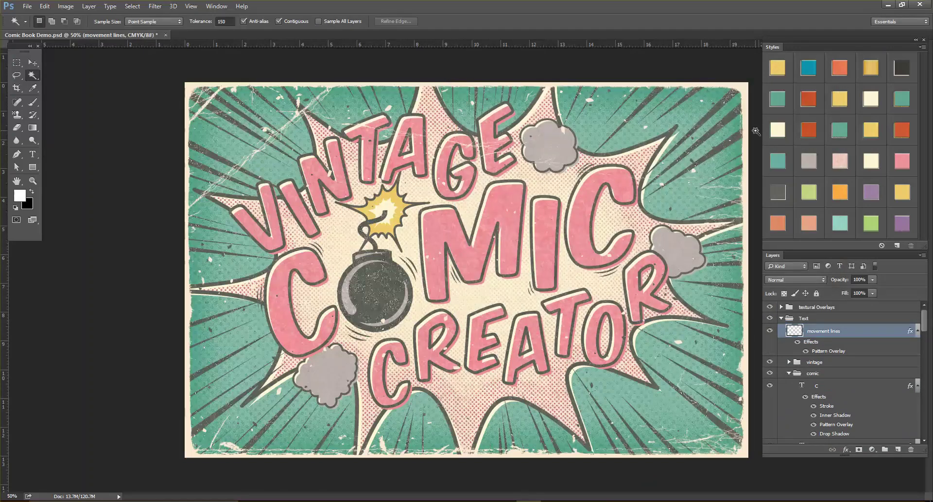